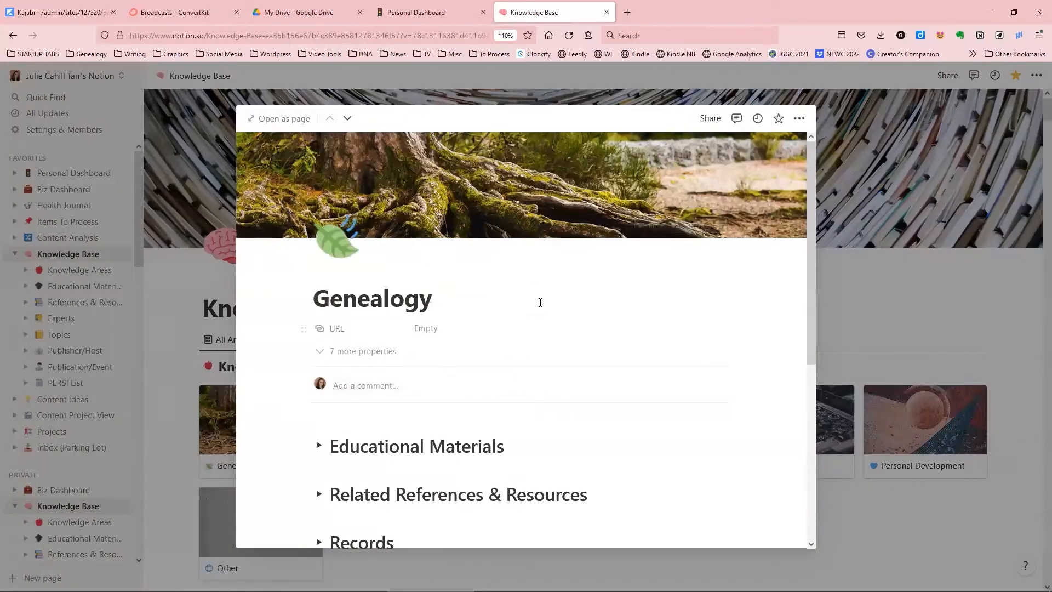
Step: Look over the Genealogy preview and open it as a full page
scroll(548, 296, "down", 5)
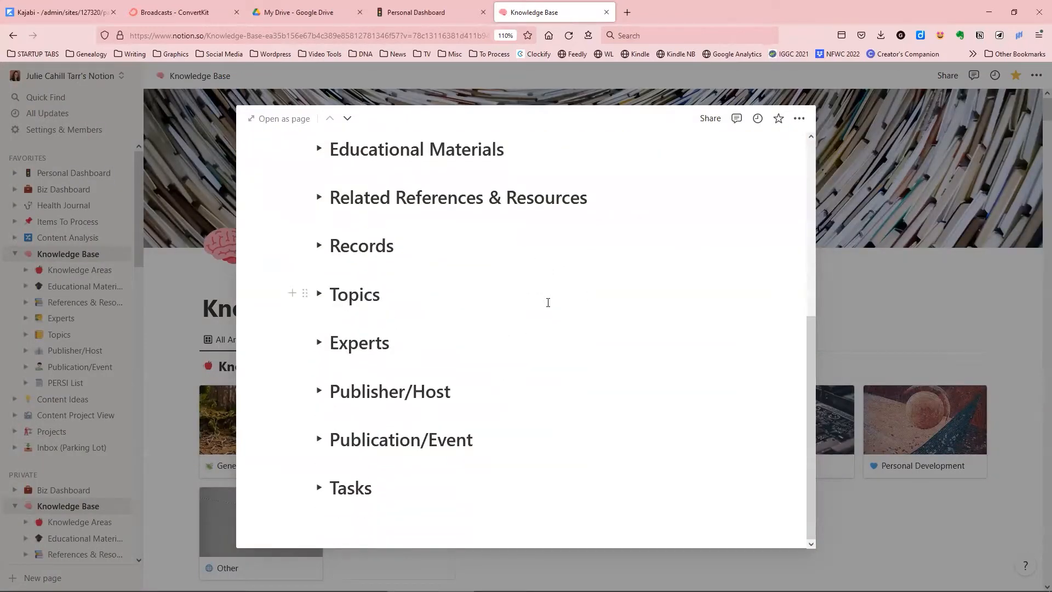
scroll(548, 301, "up", 5)
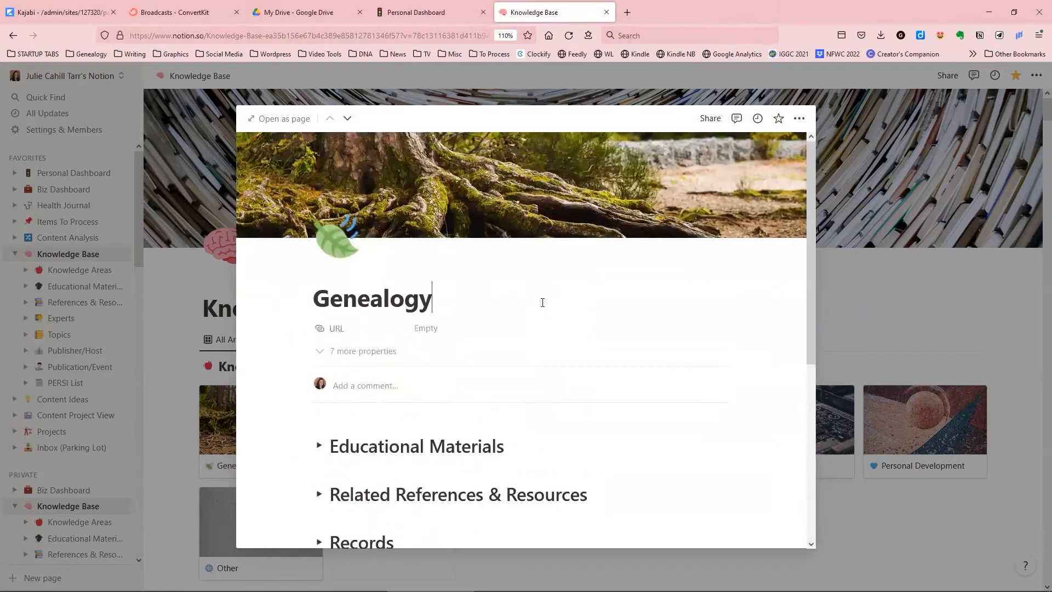
left_click(281, 119)
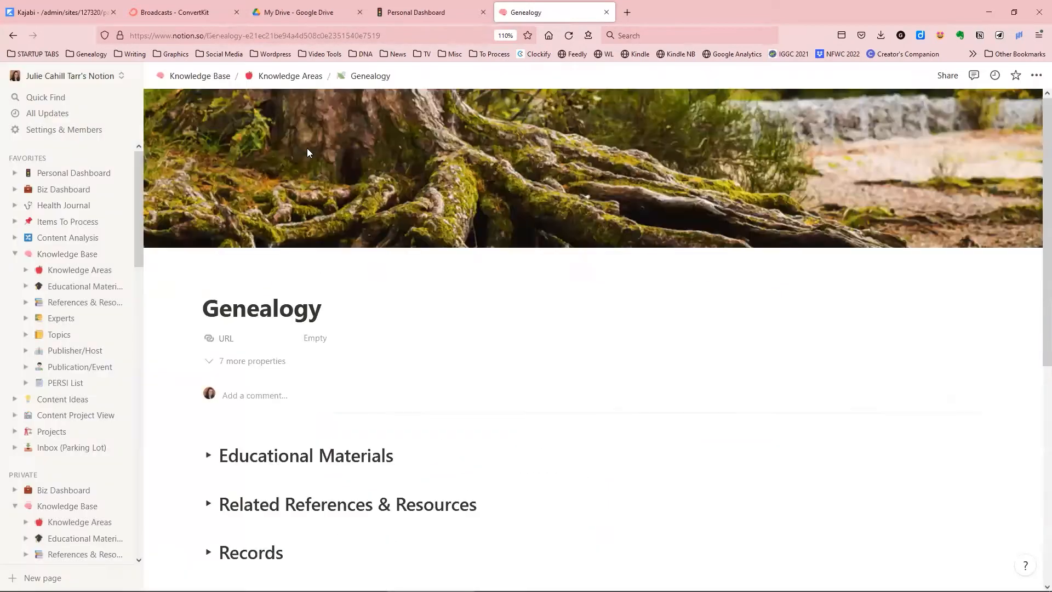
Step: Review the section headings on the Genealogy page, from Educational Materials through Tasks
scroll(492, 243, "down", 3)
scroll(493, 242, "down", 2)
scroll(494, 240, "down", 2)
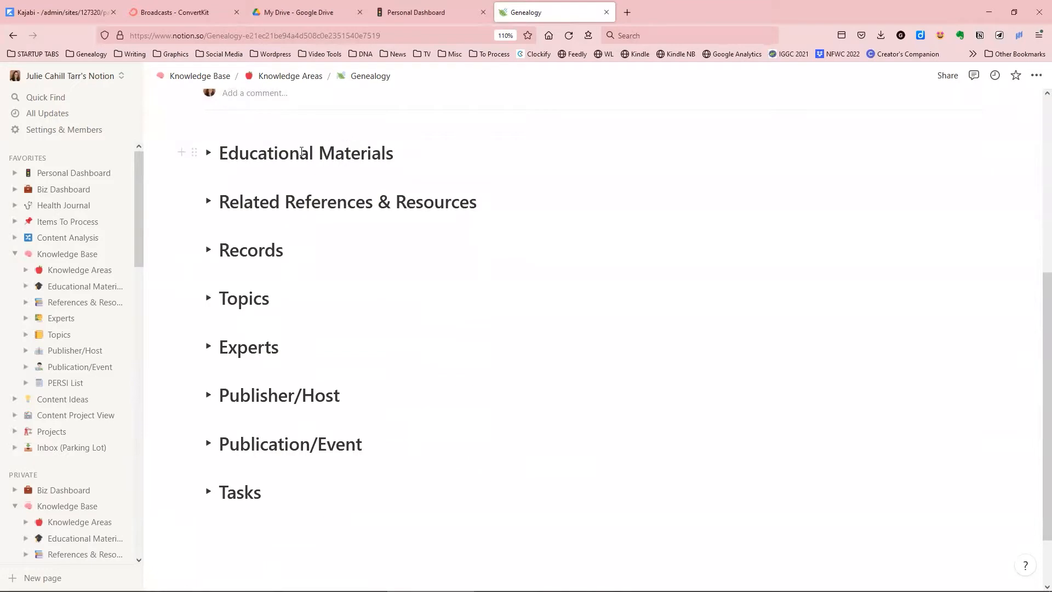
scroll(241, 296, "up", 5)
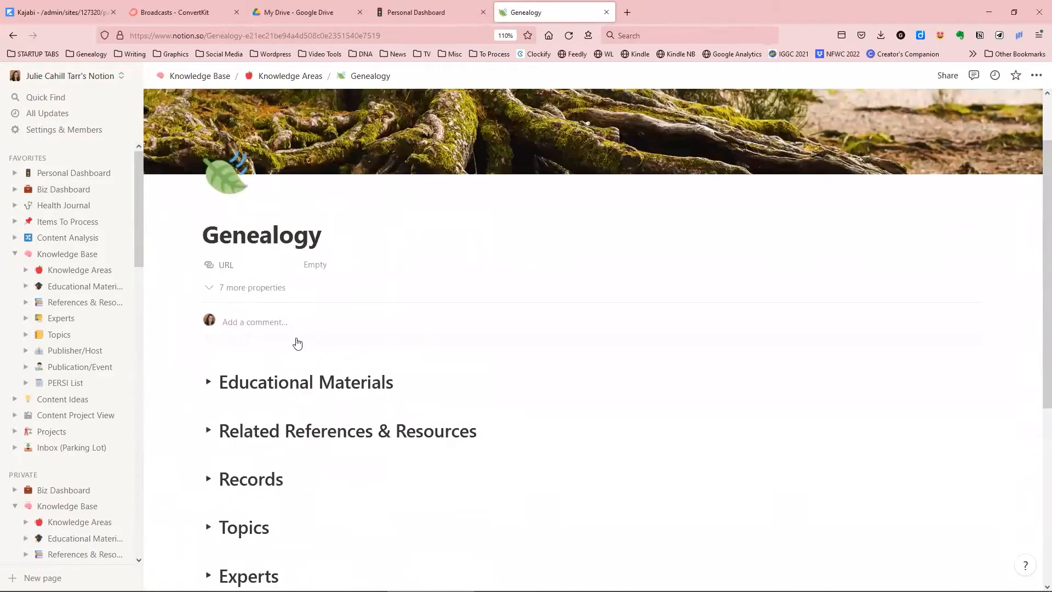
scroll(296, 343, "up", 2)
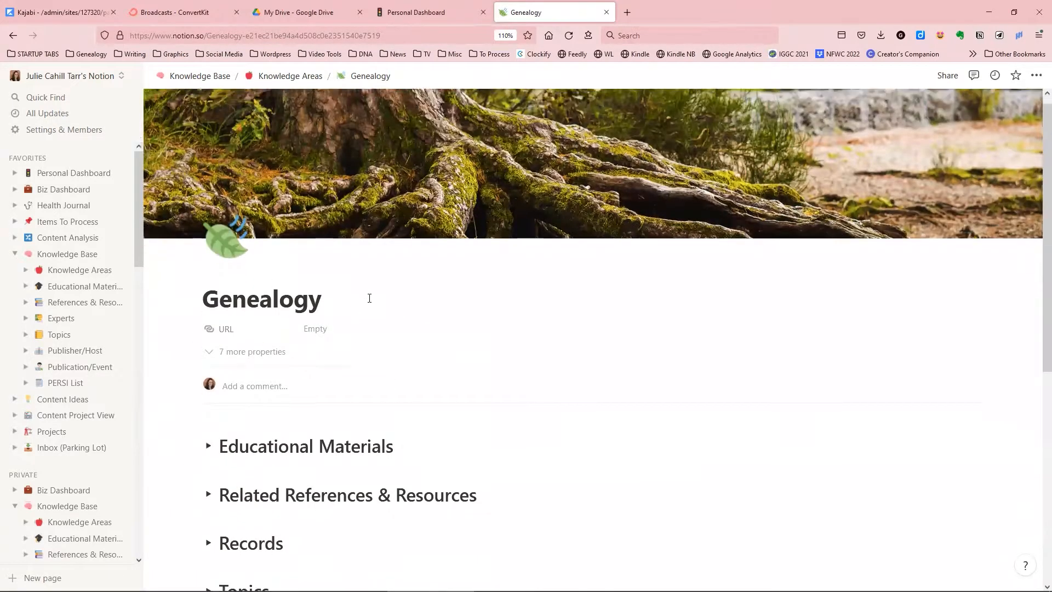
scroll(370, 299, "down", 5)
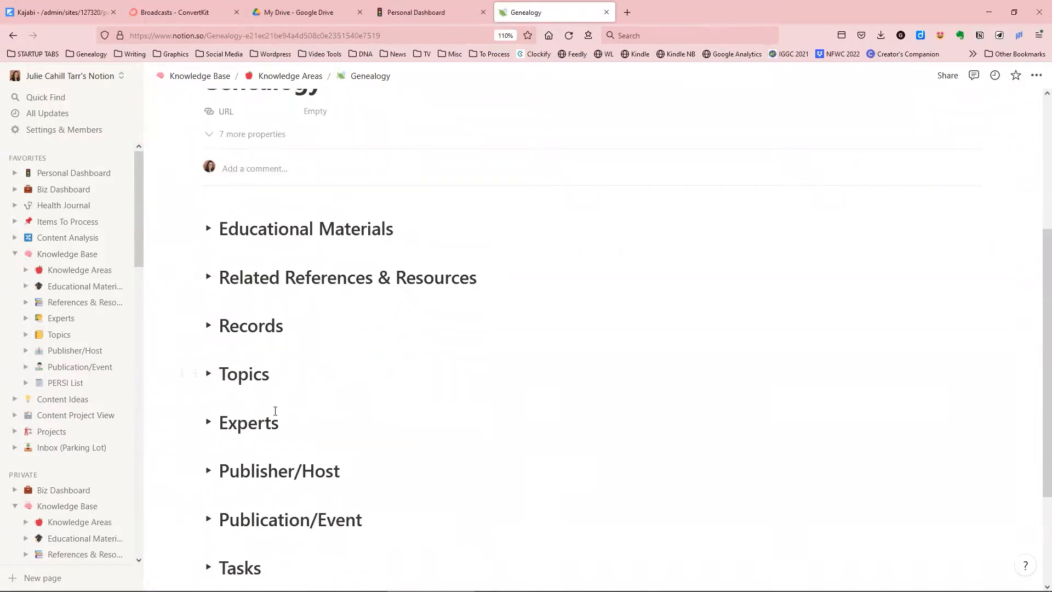
scroll(337, 415, "down", 3)
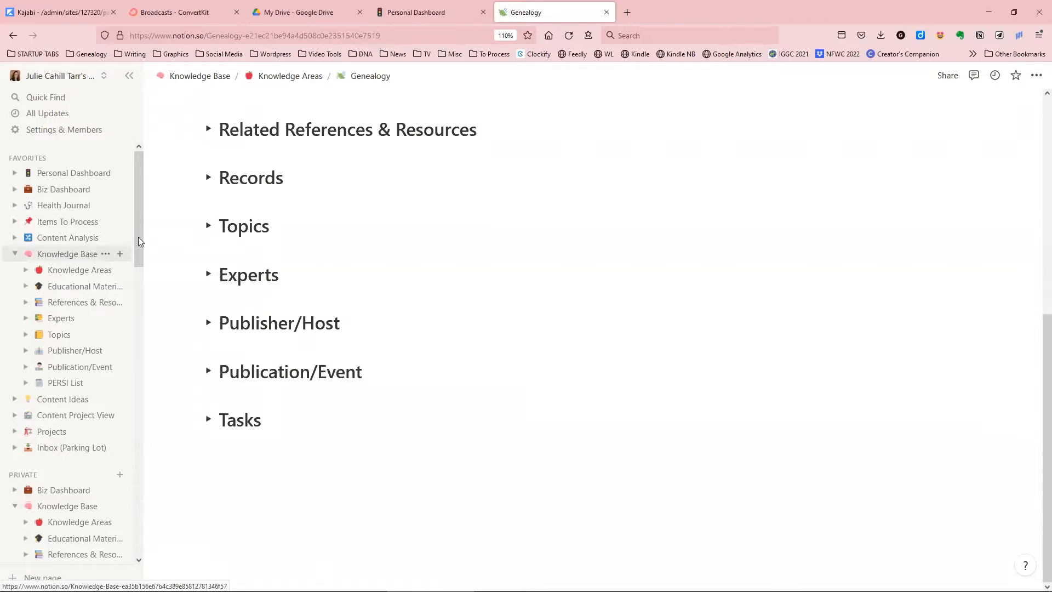
scroll(197, 137, "up", 3)
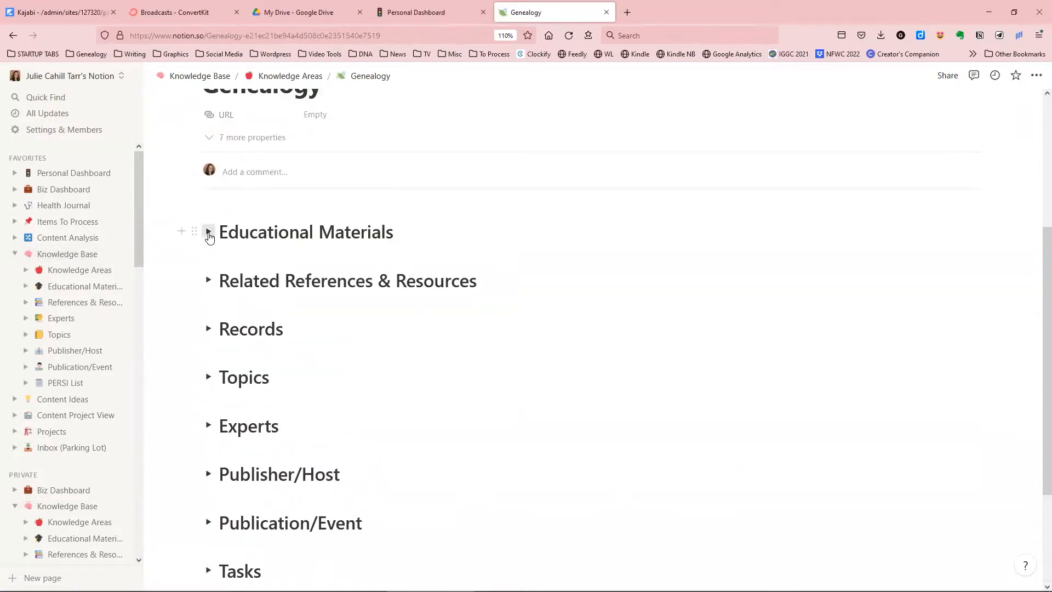
Step: Expand the Educational Materials section on the Genealogy page, examine its table, and collapse it again
left_click(209, 235)
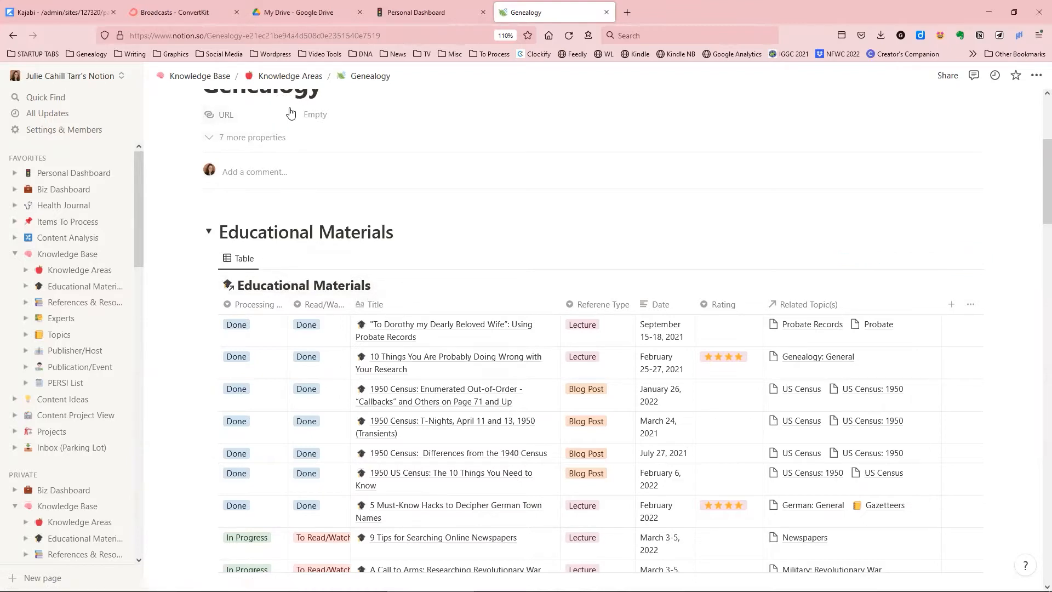
scroll(257, 126, "up", 3)
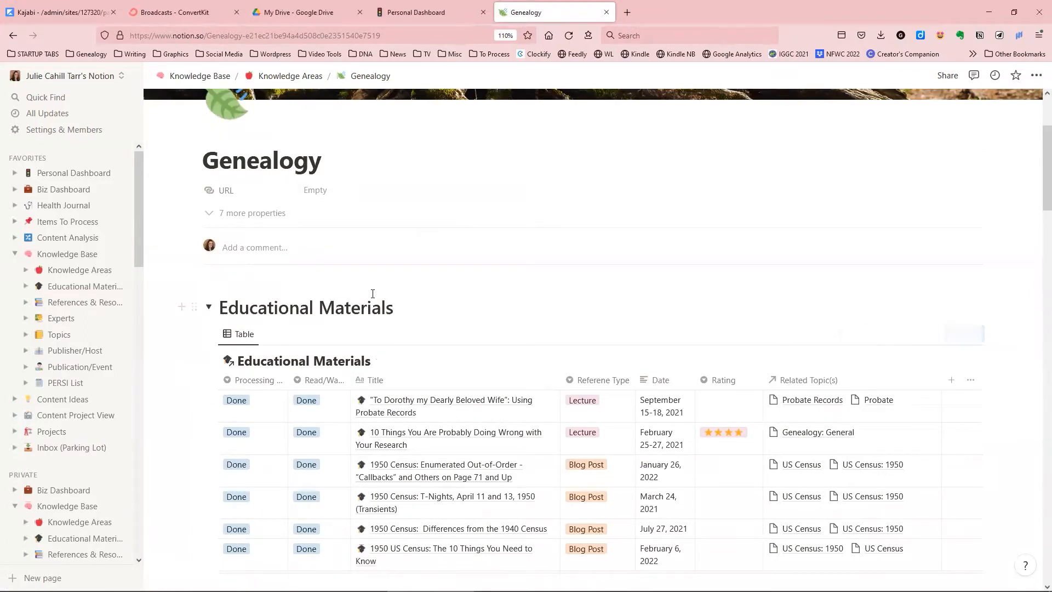
scroll(235, 277, "down", 5)
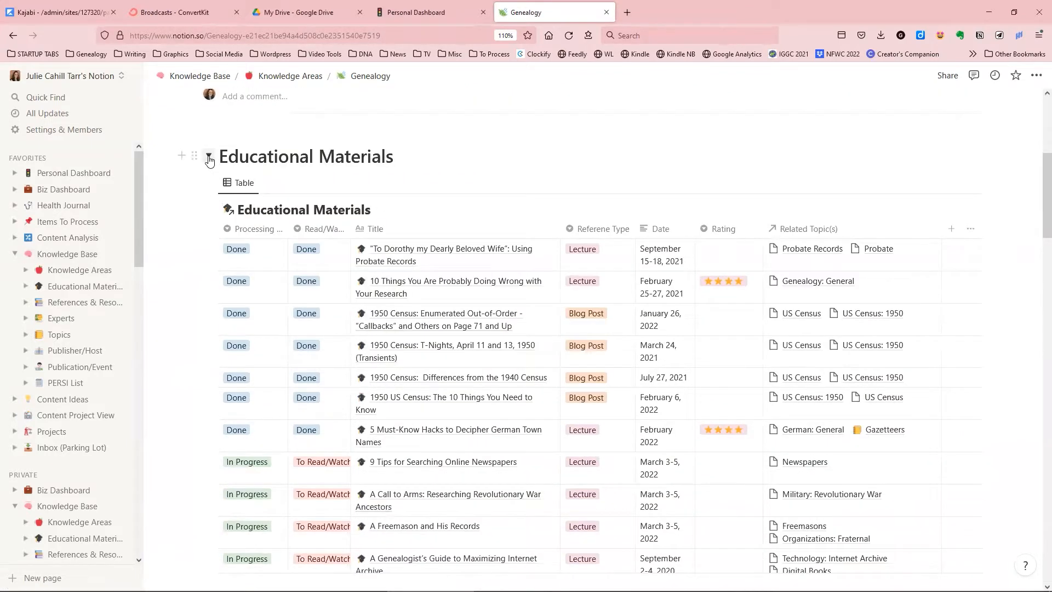
left_click(209, 158)
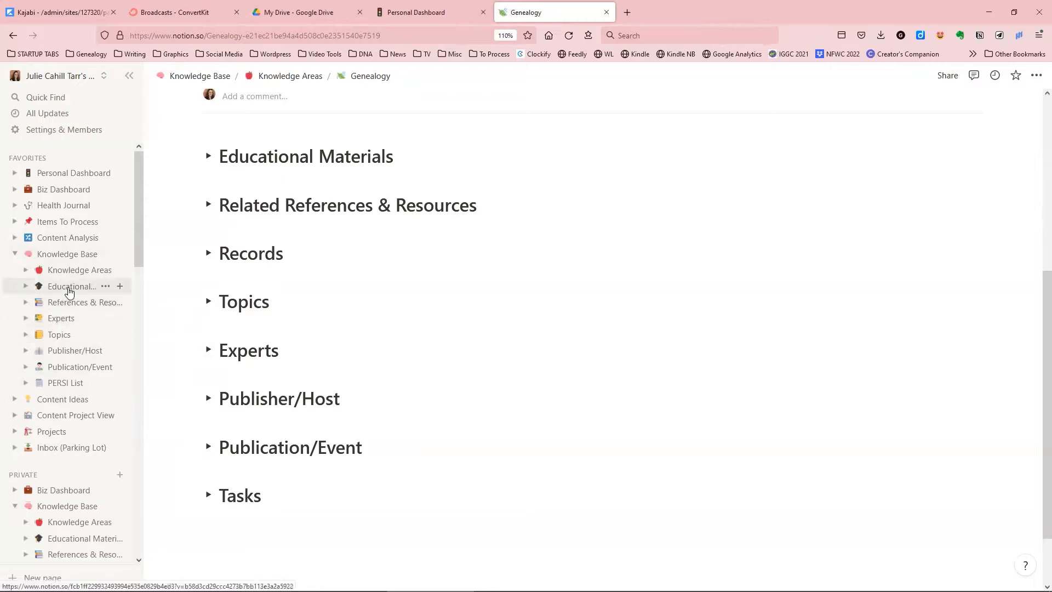
Step: In the Educational Materials database, open the entry "Through the Golden Door: Immigration After the Civil War" as a page in a new browser tab
left_click(69, 292)
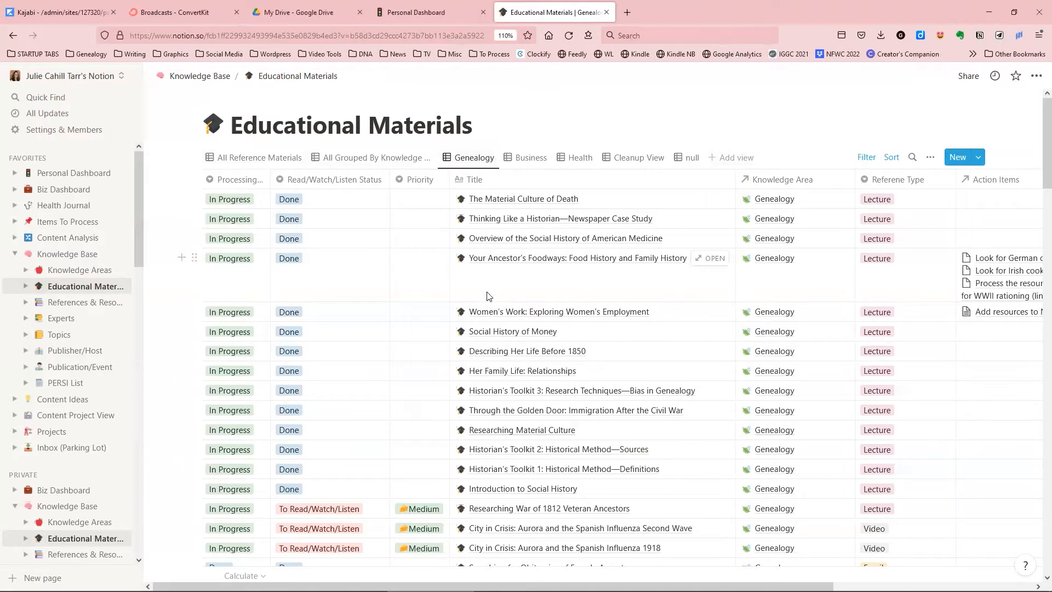
scroll(607, 334, "down", 1)
scroll(606, 335, "down", 2)
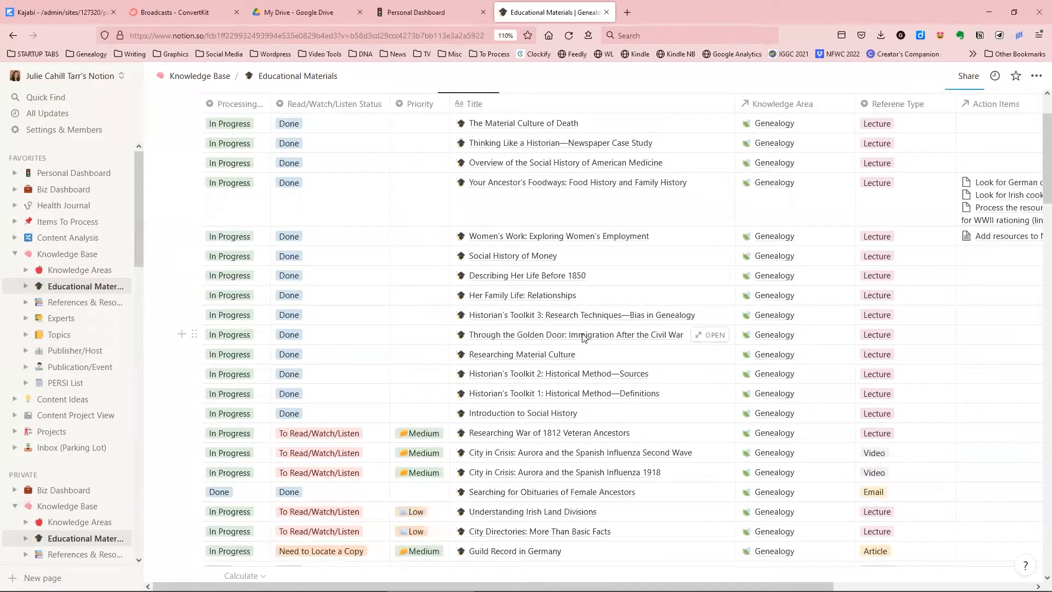
left_click(710, 336)
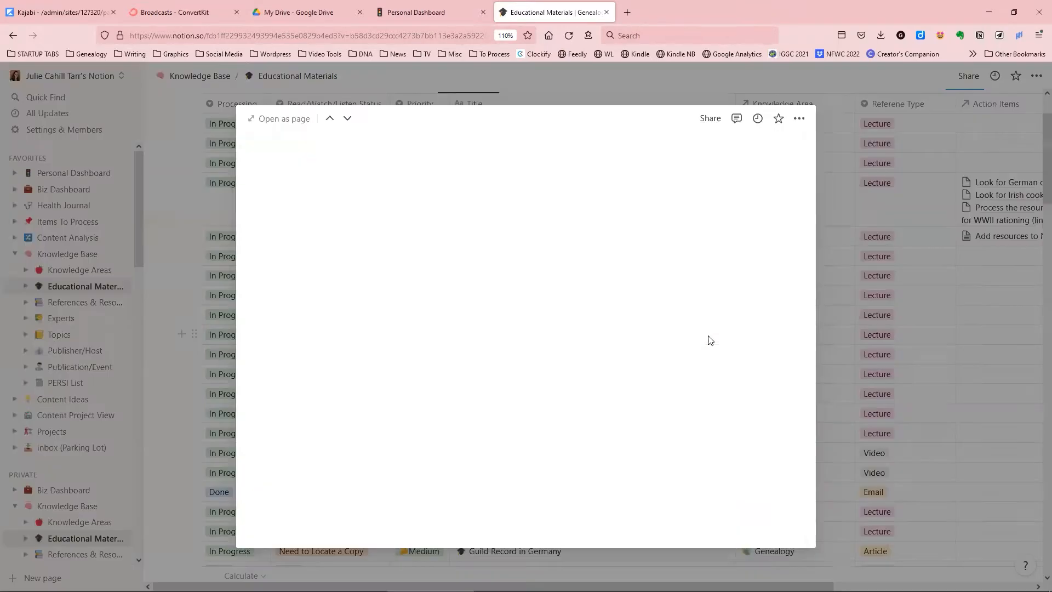
right_click(296, 122)
left_click(307, 130)
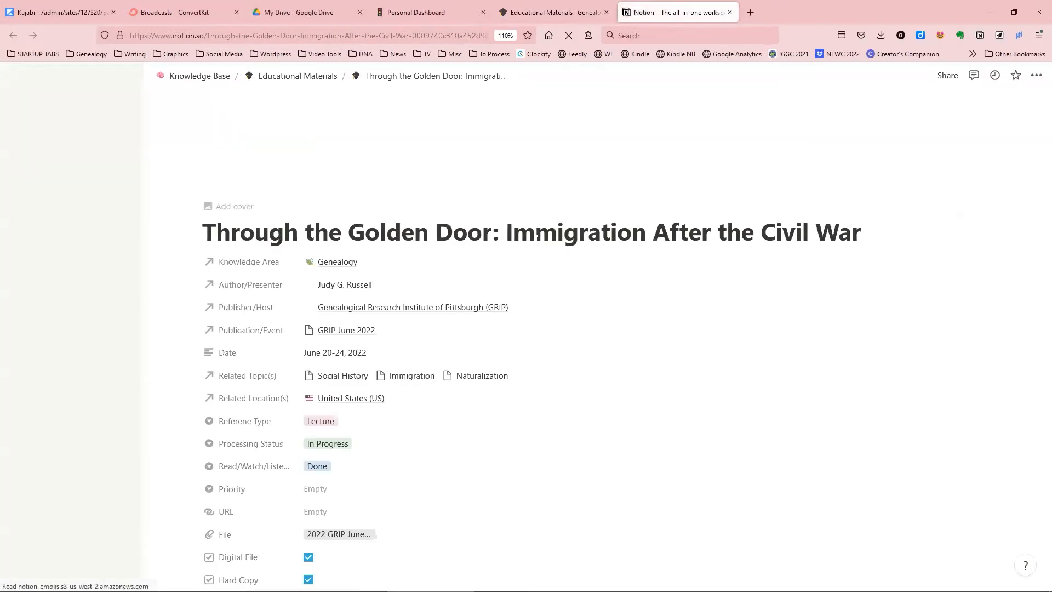
Step: Examine the lecture's properties, viewing the available options for reference type, processing status and read/watch/listen status without changing them
scroll(499, 245, "down", 2)
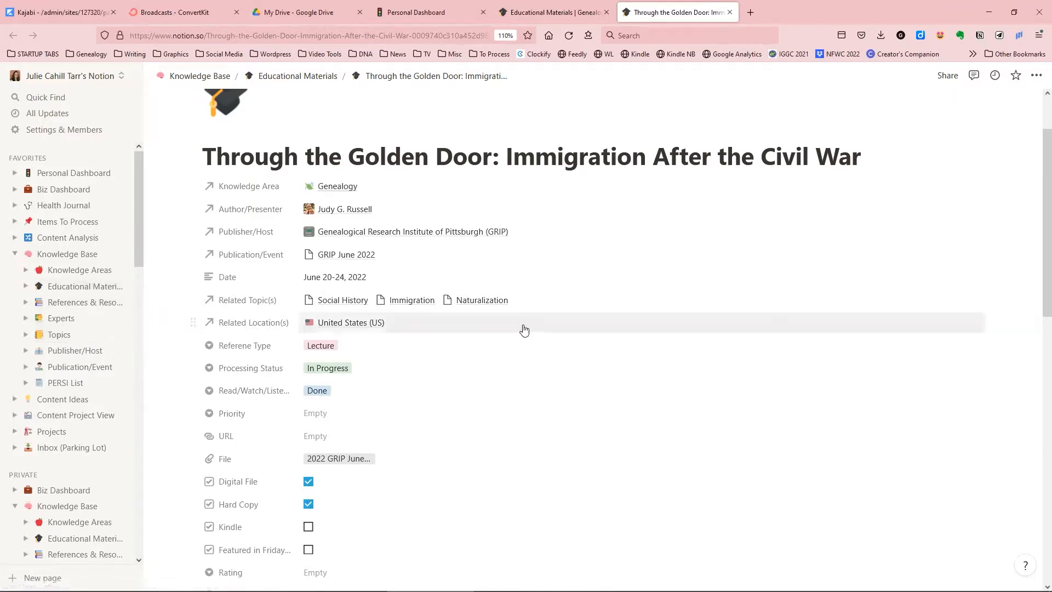
scroll(440, 358, "down", 3)
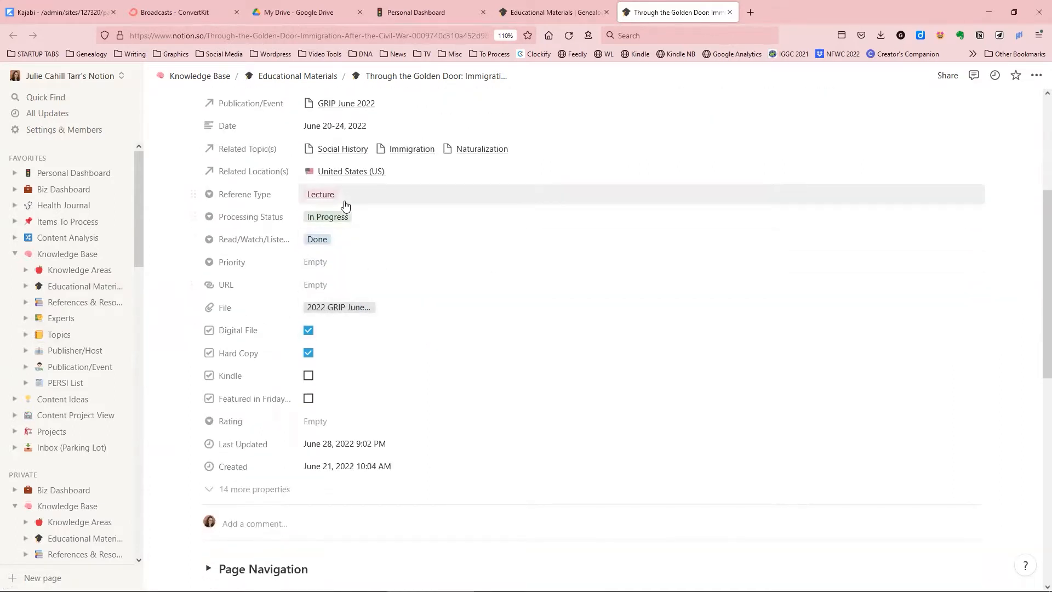
left_click(344, 201)
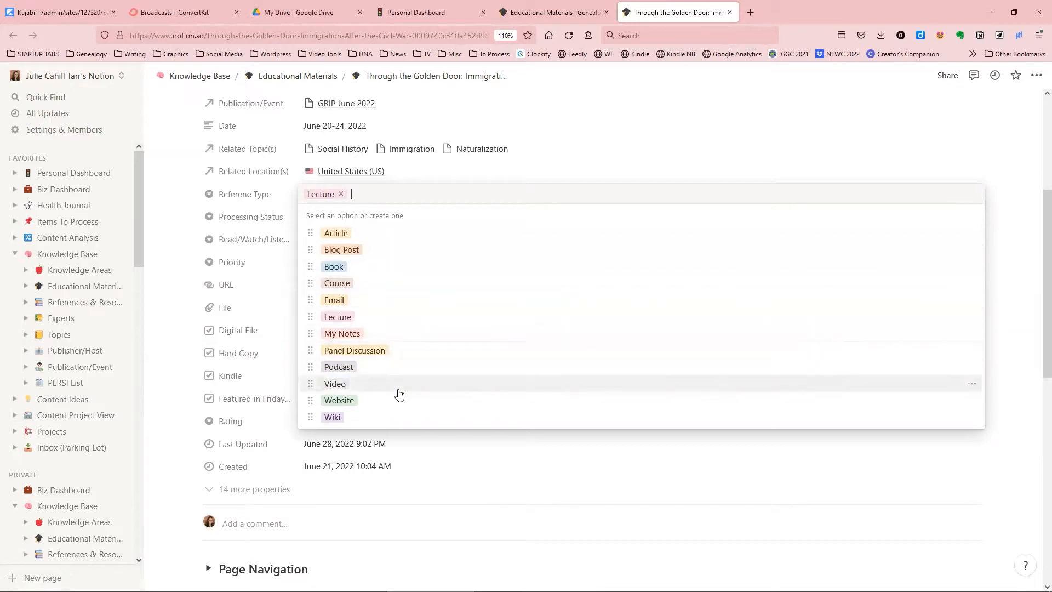
left_click(172, 229)
left_click(354, 219)
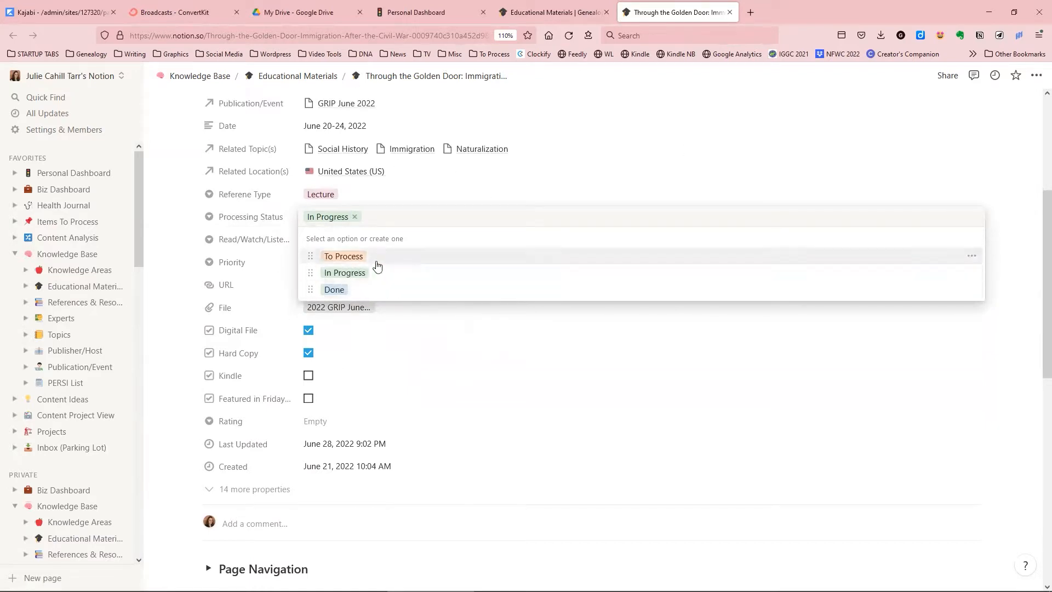
left_click(169, 227)
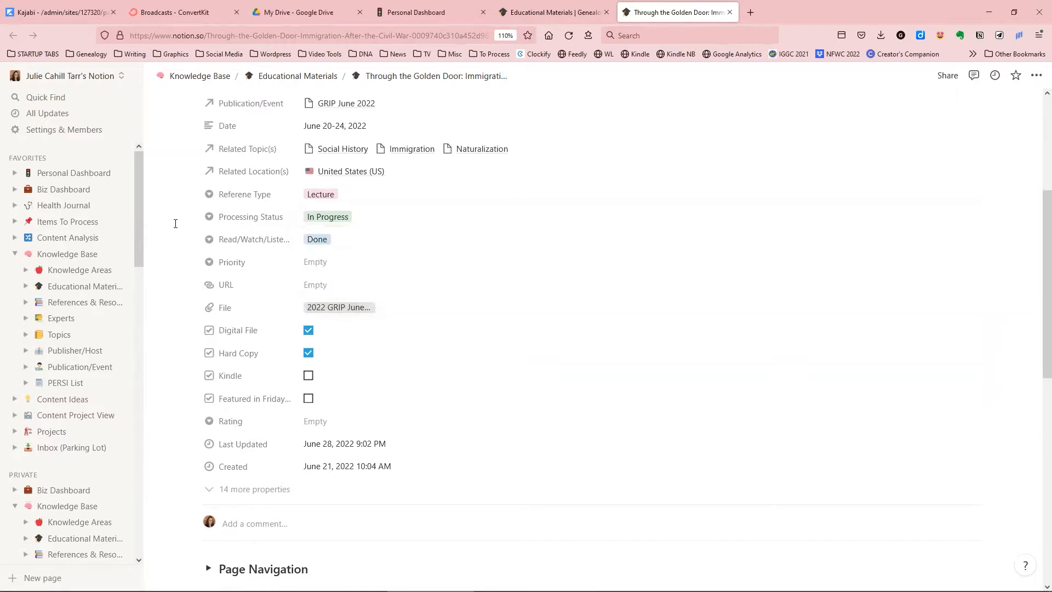
left_click(340, 246)
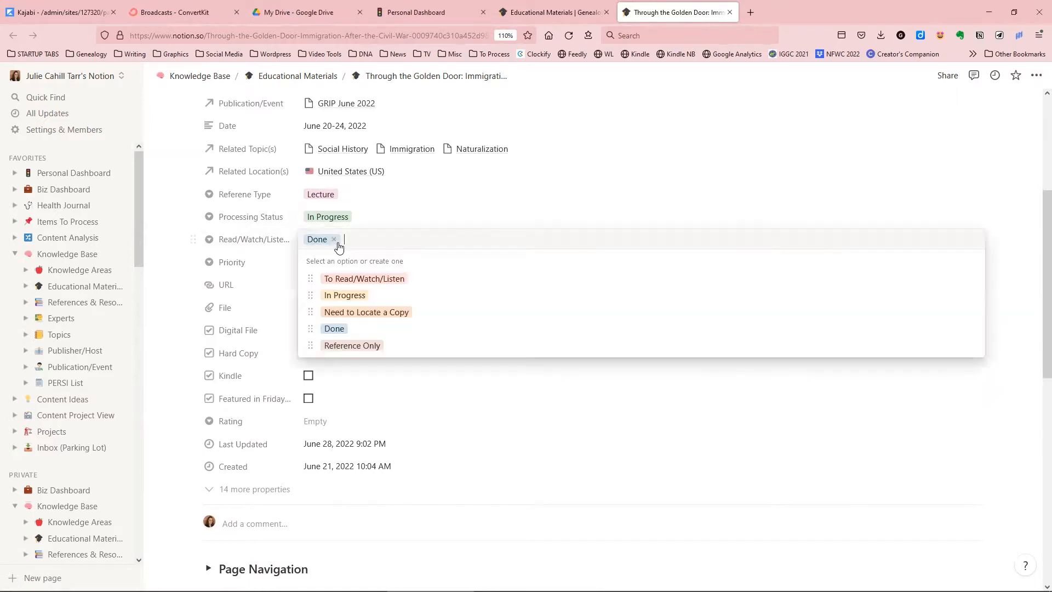
left_click(180, 268)
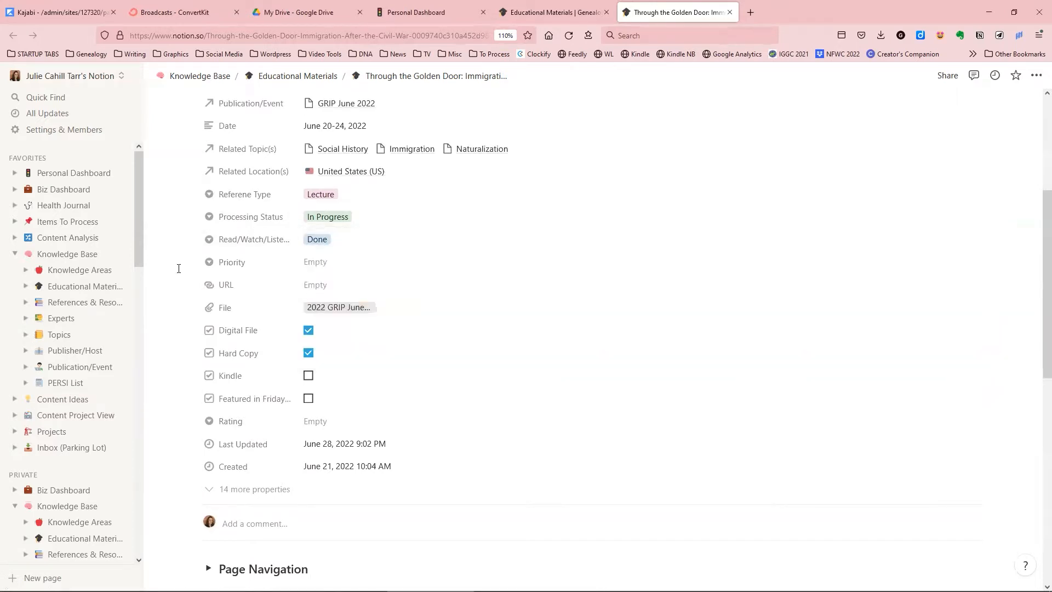
Step: Inspect the lecture page's Footnote / Bibliography and Description/Summary sections, collapsing each one after viewing
scroll(186, 252, "down", 3)
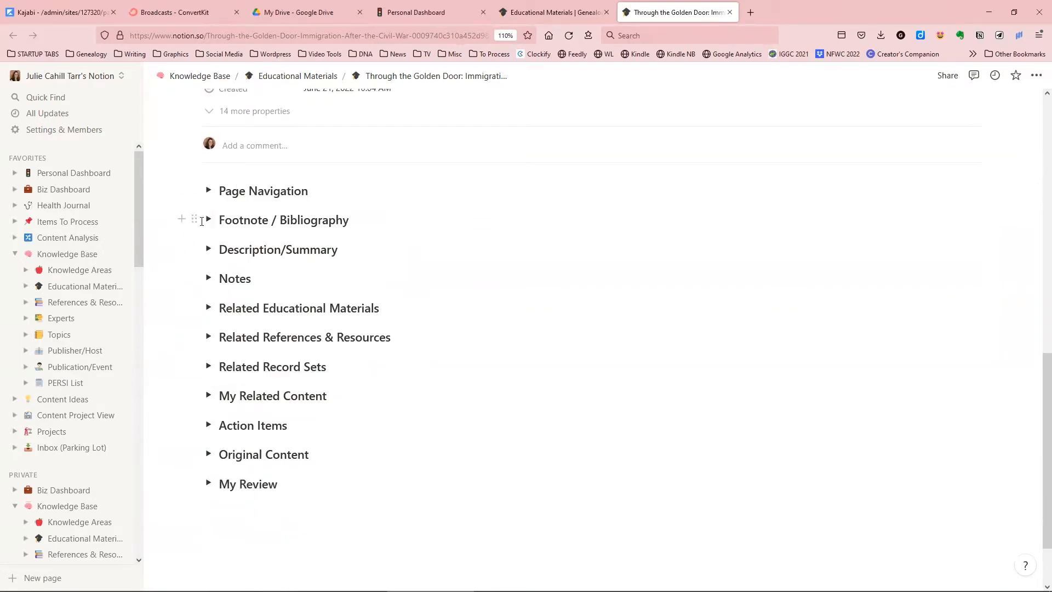
left_click(208, 220)
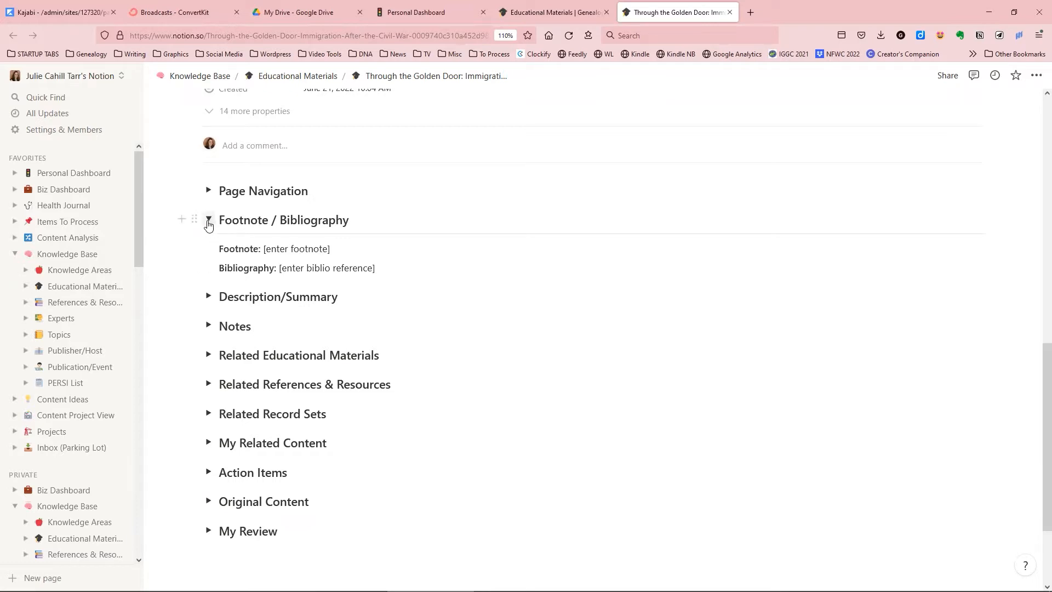
left_click(208, 222)
left_click(208, 250)
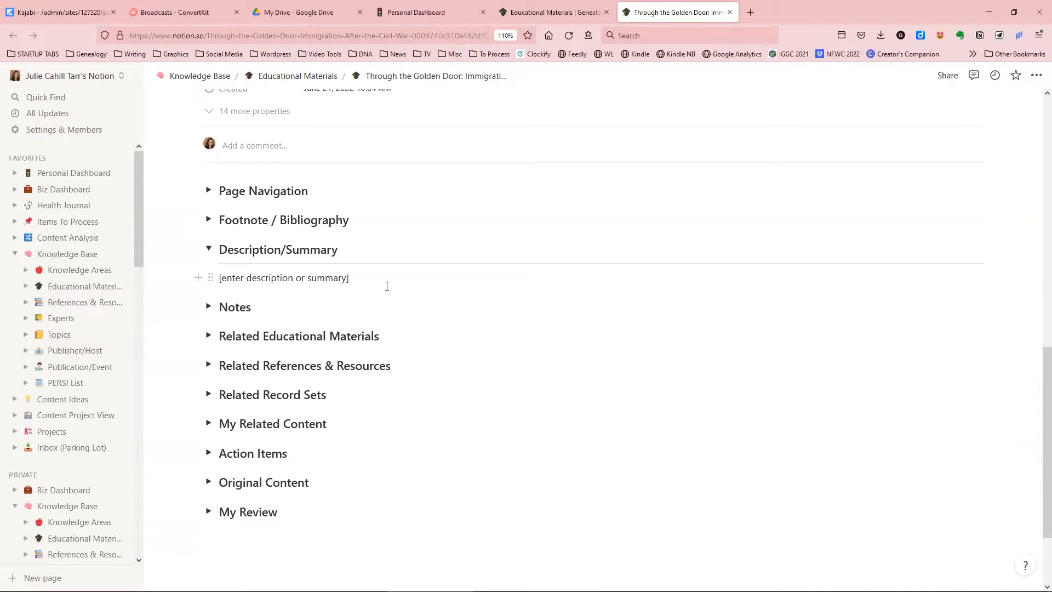
left_click(208, 250)
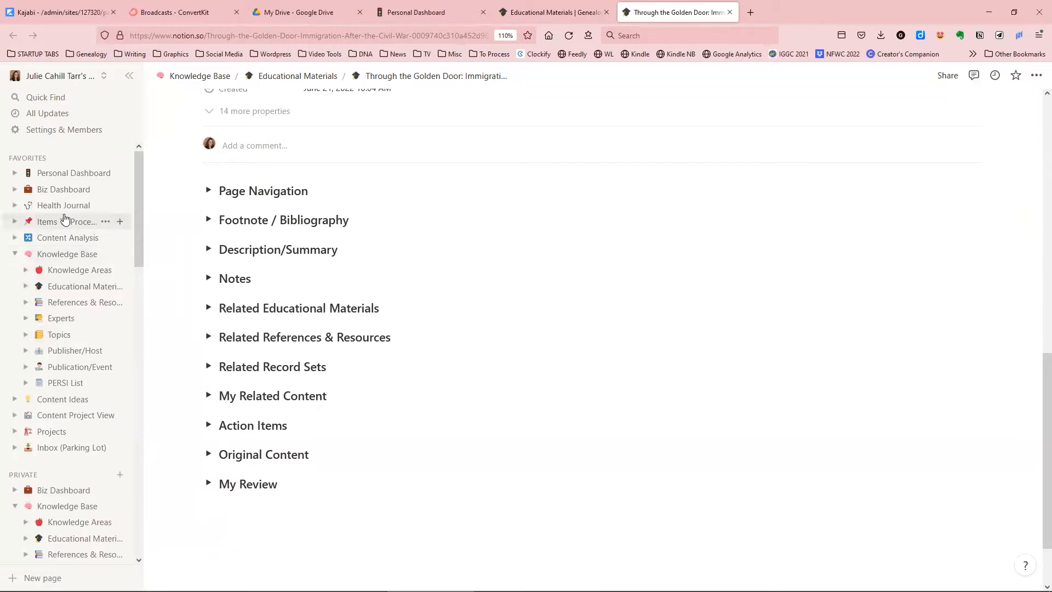
Step: Expand Related Educational Materials, compare its table with the lecture's topic and location properties, and collapse the section
left_click(209, 308)
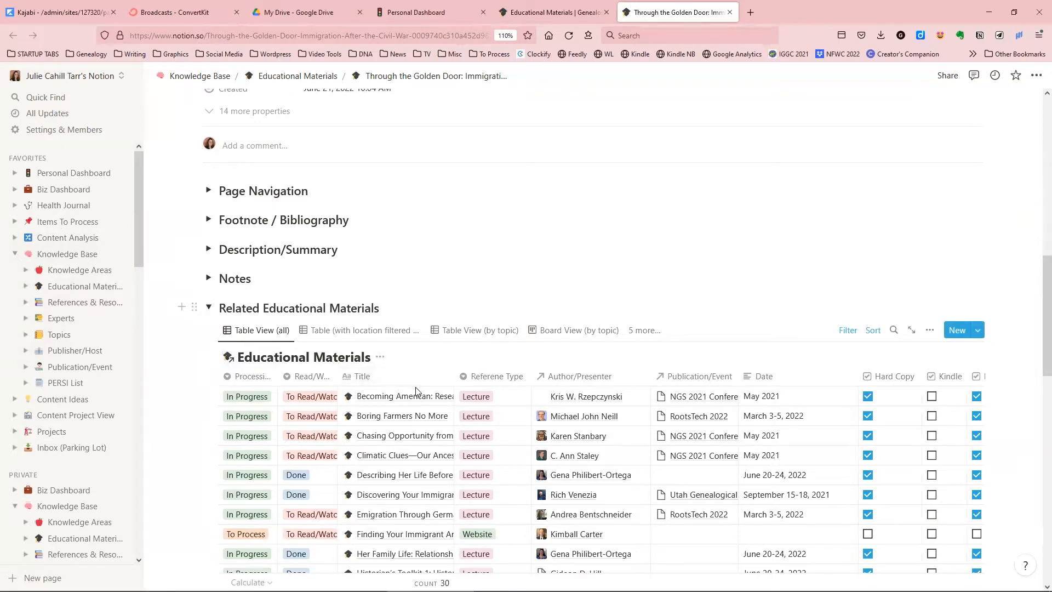
scroll(415, 394, "down", 2)
scroll(414, 390, "up", 10)
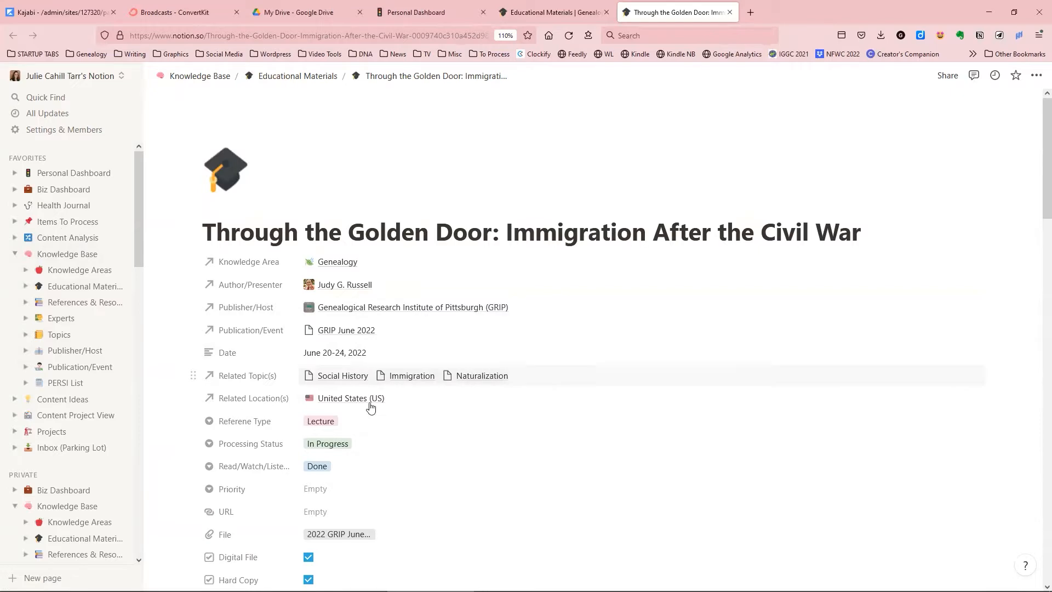
scroll(425, 342, "down", 3)
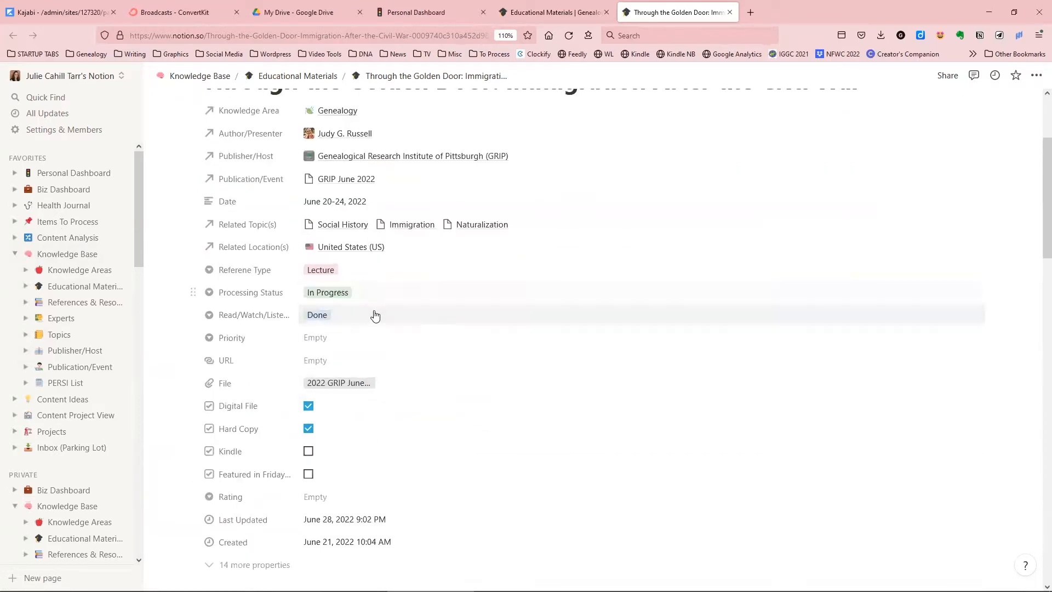
scroll(372, 314, "down", 7)
scroll(383, 318, "down", 3)
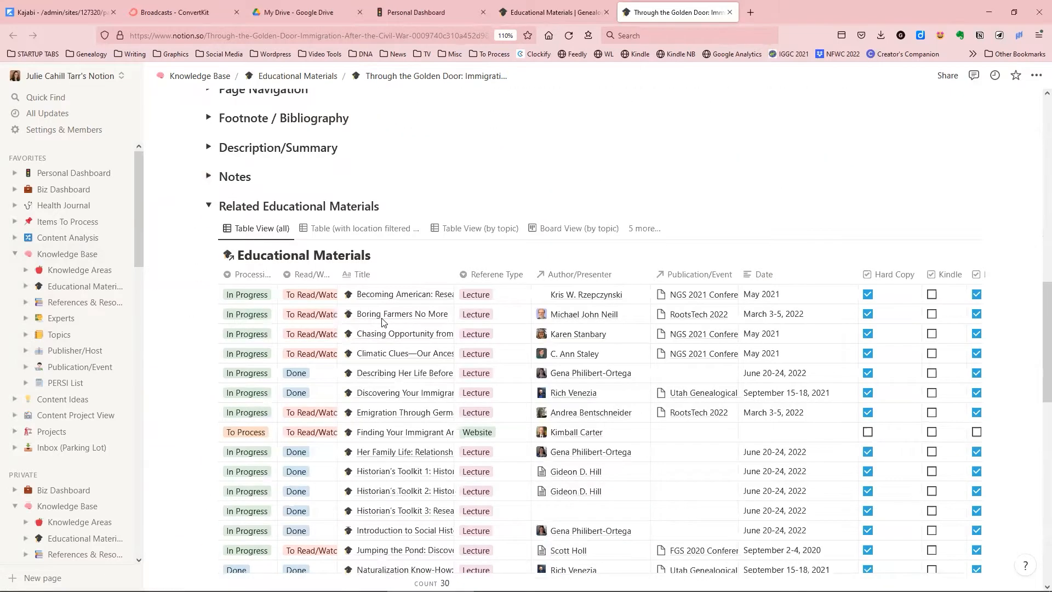
scroll(382, 321, "down", 1)
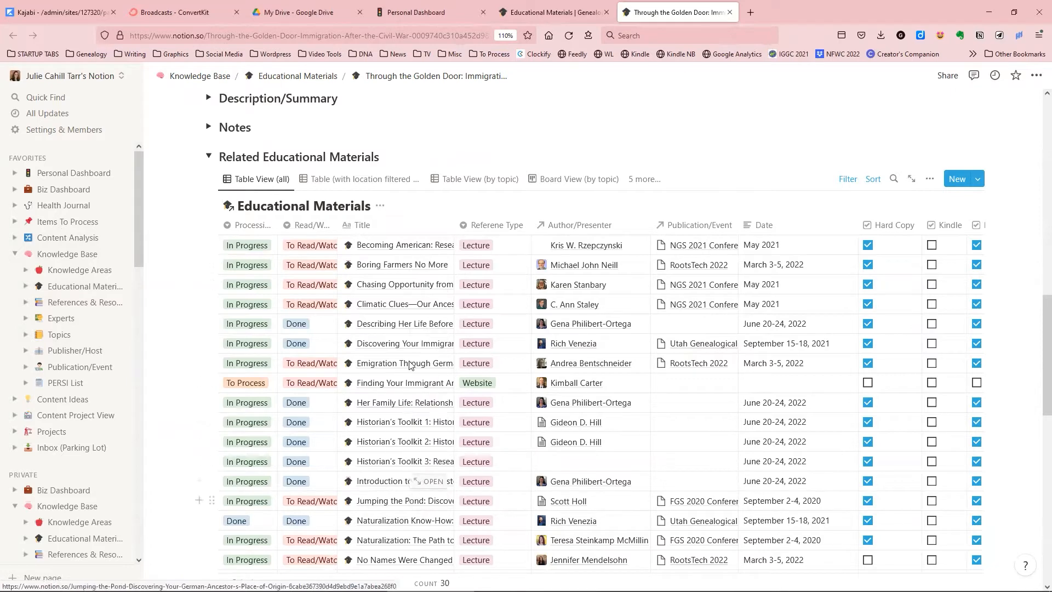
left_click(208, 157)
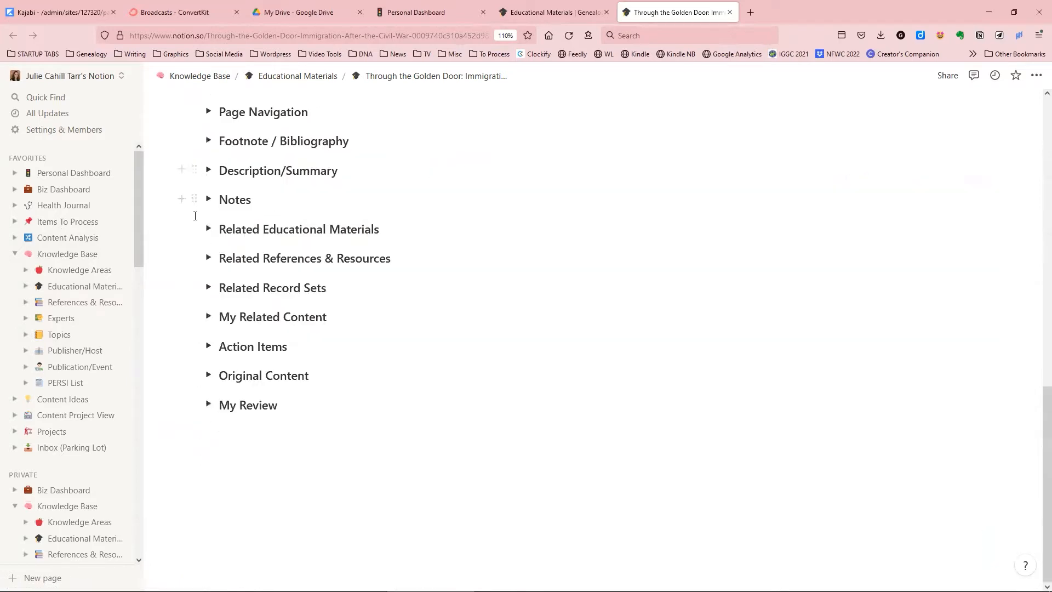
Step: Inspect Related References & Resources, including its entry "A Guide to Interpreting Passenger List Annotations", and Related Record Sets, collapsing both sections after viewing
left_click(208, 259)
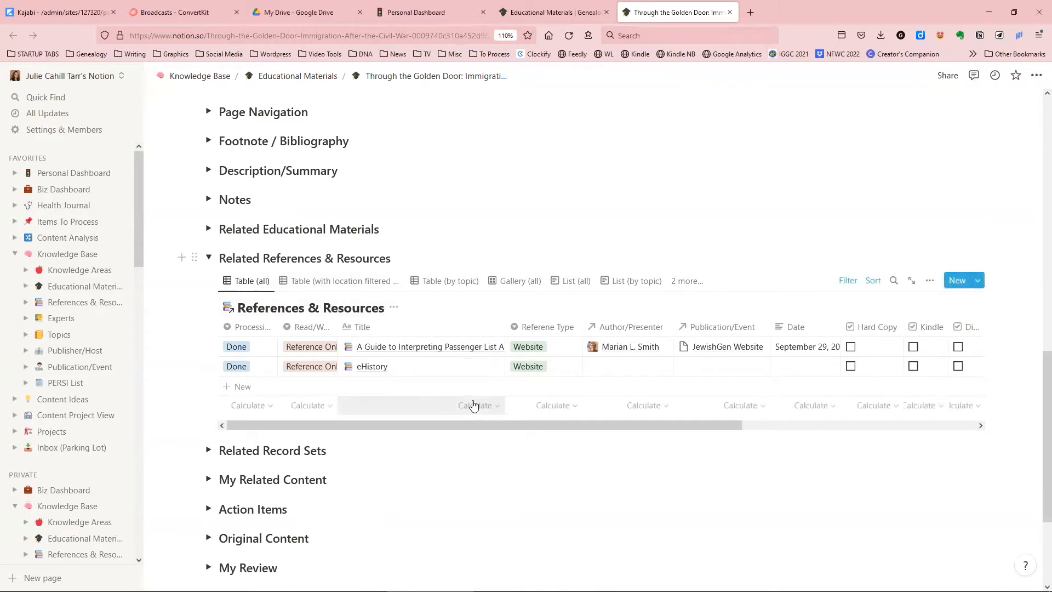
left_click(492, 351)
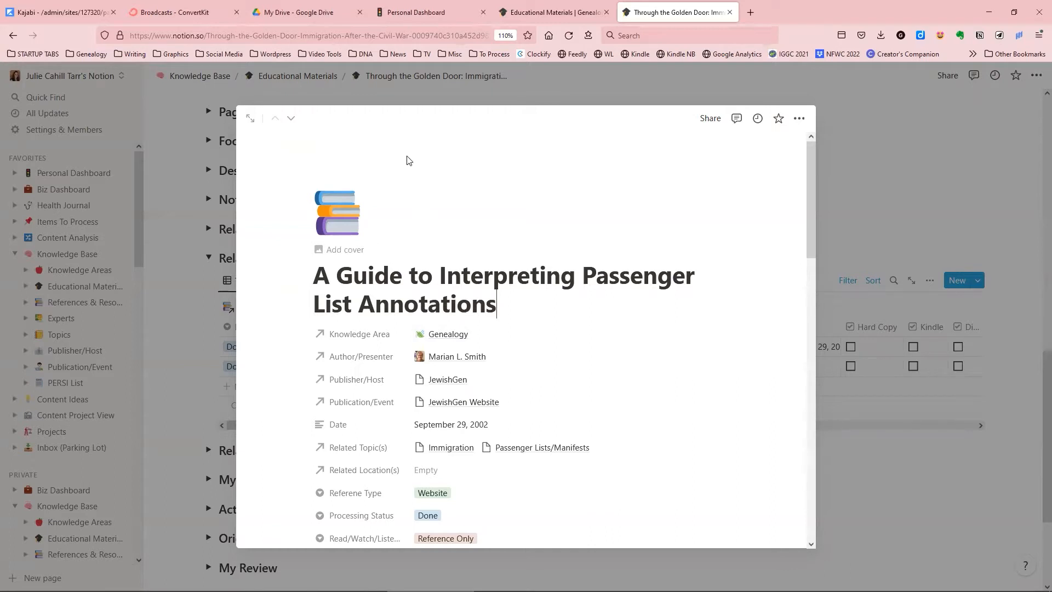
left_click(181, 206)
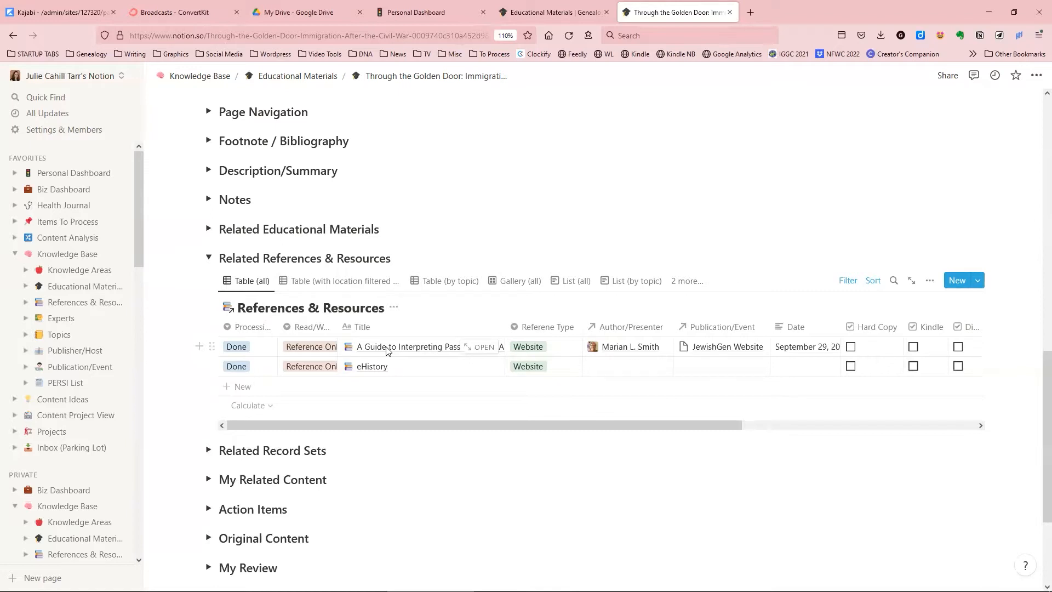
left_click(208, 257)
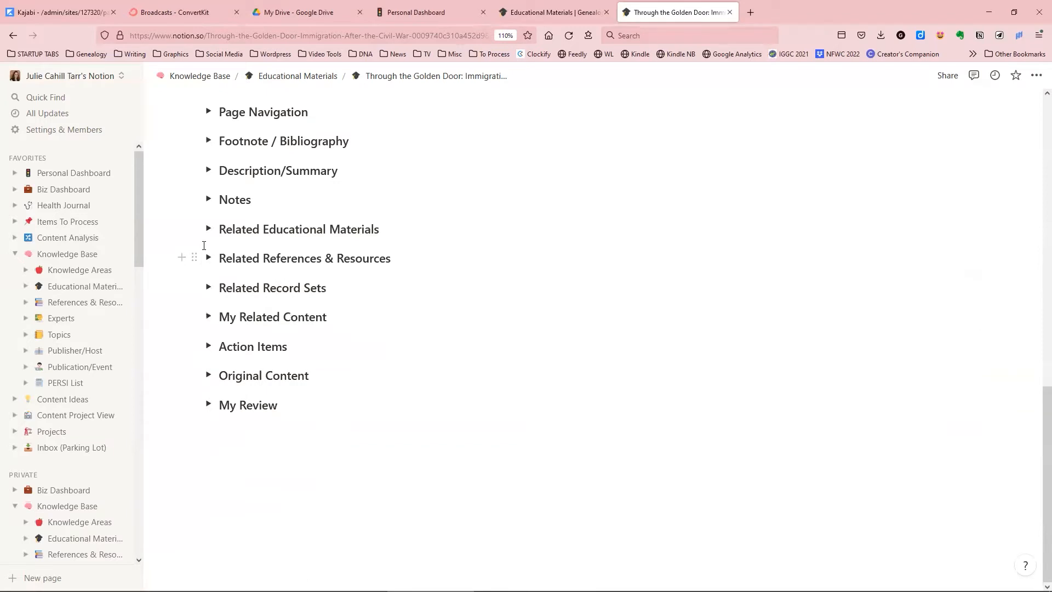
left_click(207, 288)
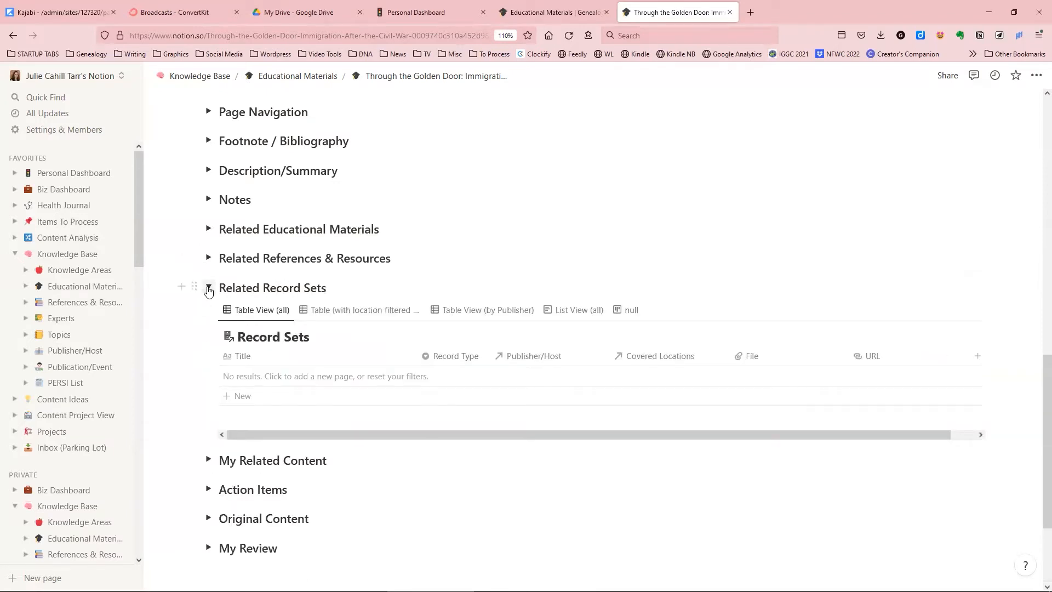
left_click(208, 289)
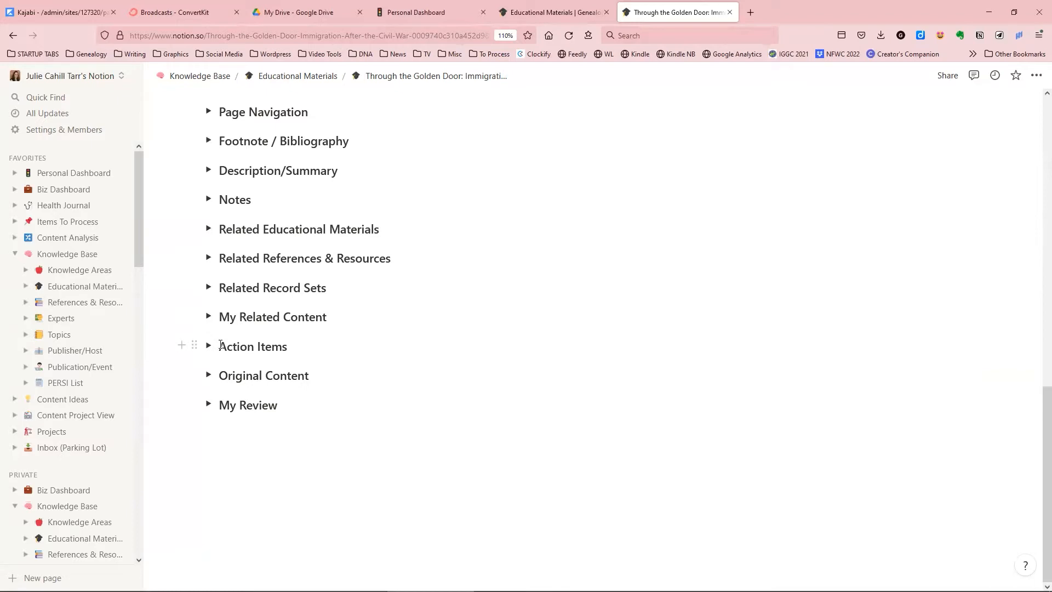
Step: Embed the uploaded file Immigration.pdf in the Original Content section, below the "[embed original here]" placeholder
left_click(208, 375)
left_click(317, 397)
key("Return")
type("/emb")
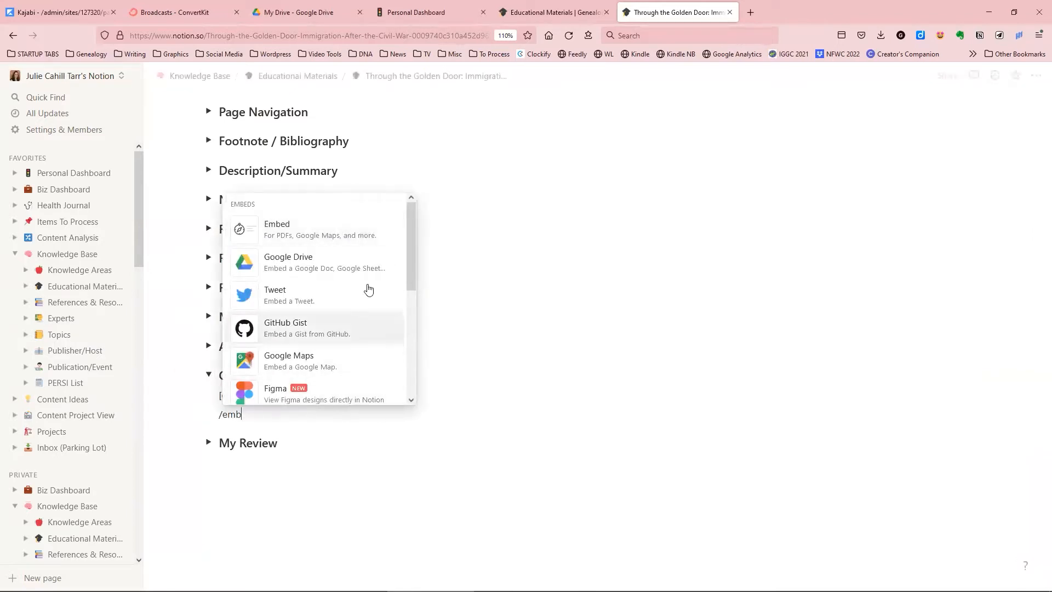
left_click(365, 236)
left_click(598, 453)
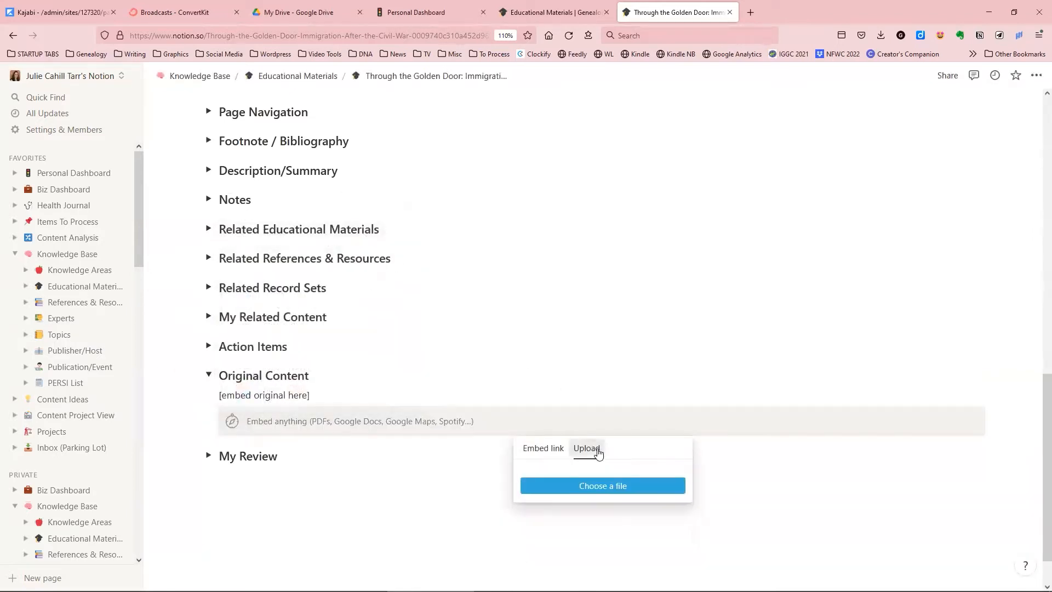
left_click(569, 488)
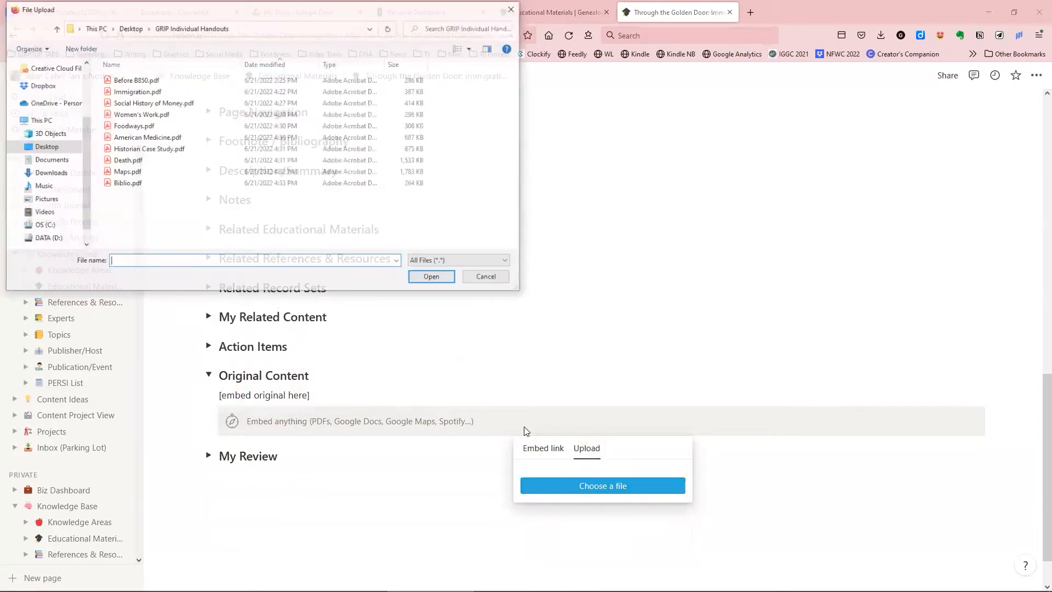
double_click(142, 93)
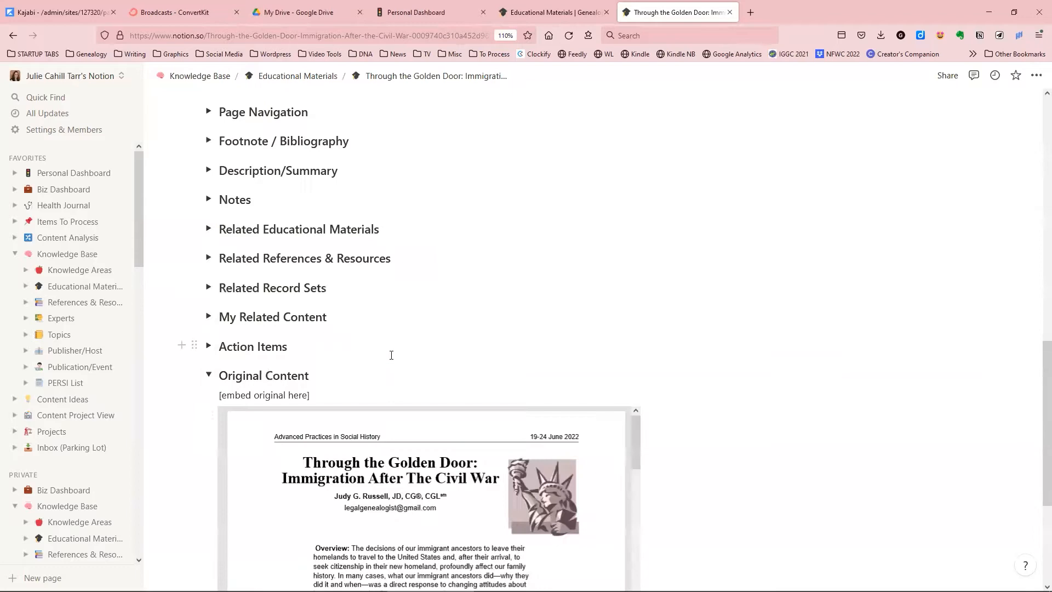
Step: Enlarge the embedded PDF in Original Content, making it both taller and wider
scroll(480, 360, "down", 3)
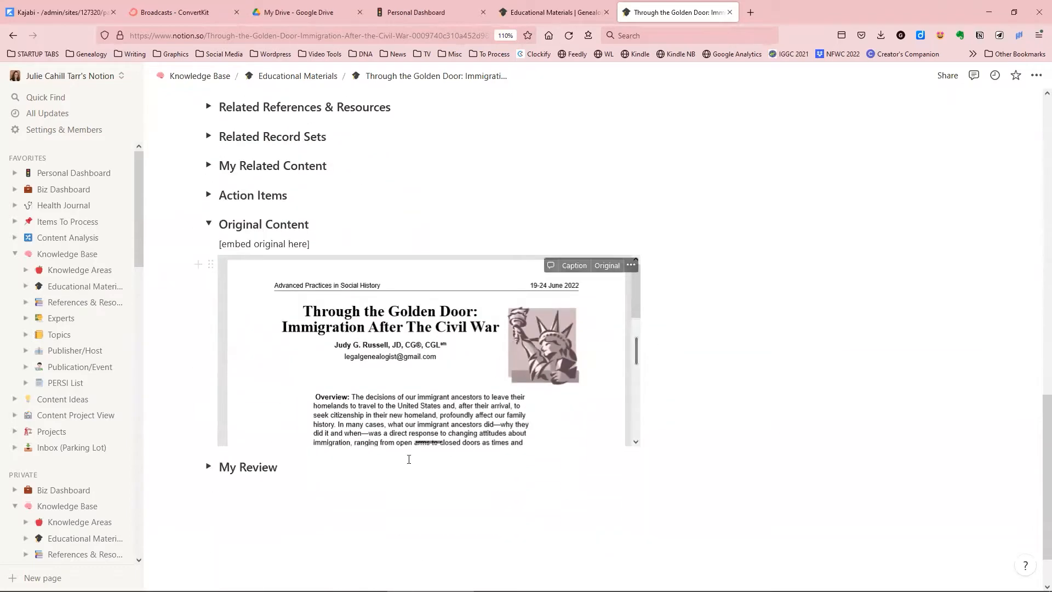
left_click_drag(425, 441, 428, 557)
scroll(503, 361, "down", 4)
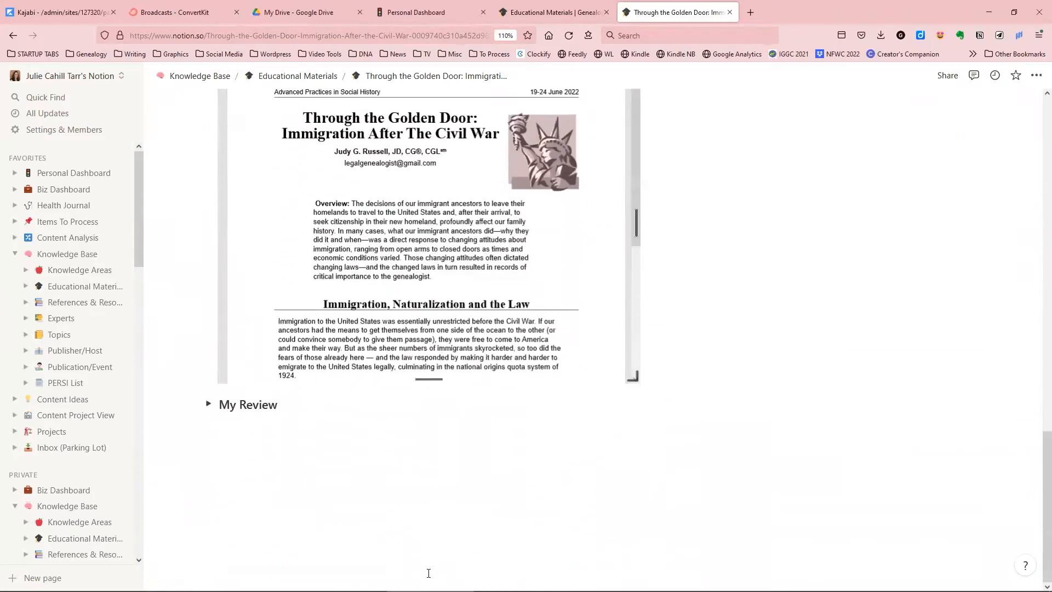
left_click_drag(636, 228, 741, 221)
scroll(772, 278, "up", 3)
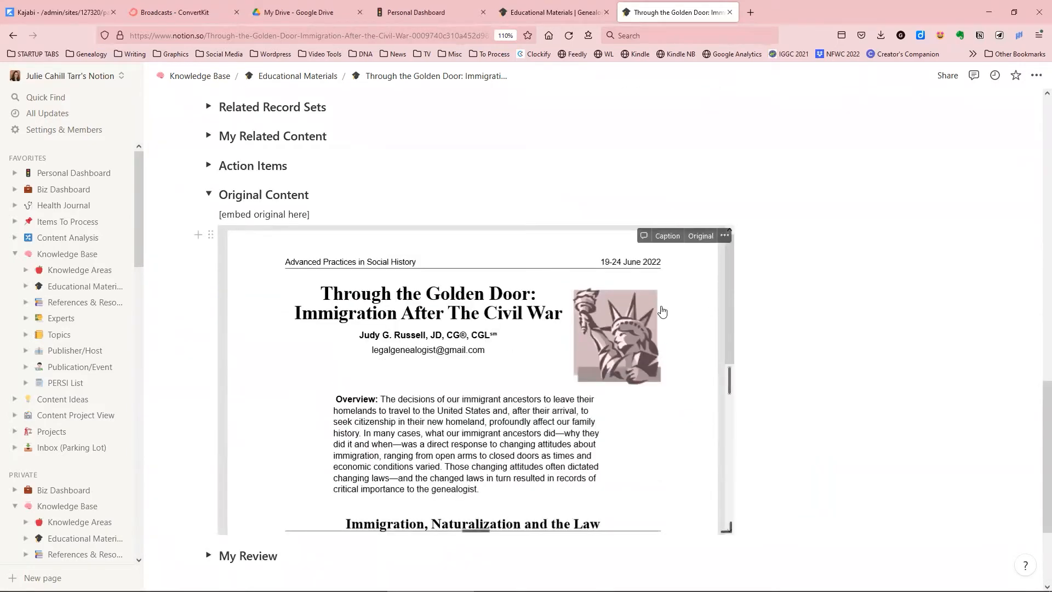
Step: Look through the embedded handout's pages down to its "Resources for Further Study" list
scroll(669, 307, "down", 3)
scroll(657, 313, "down", 1)
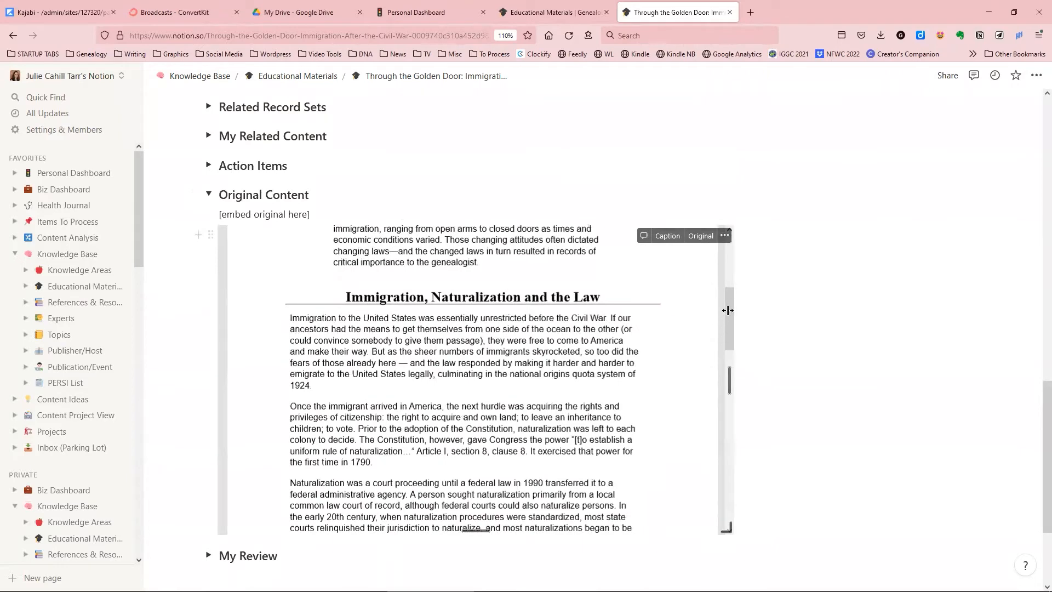
scroll(725, 312, "down", 1)
scroll(725, 312, "down", 2)
scroll(592, 282, "down", 10)
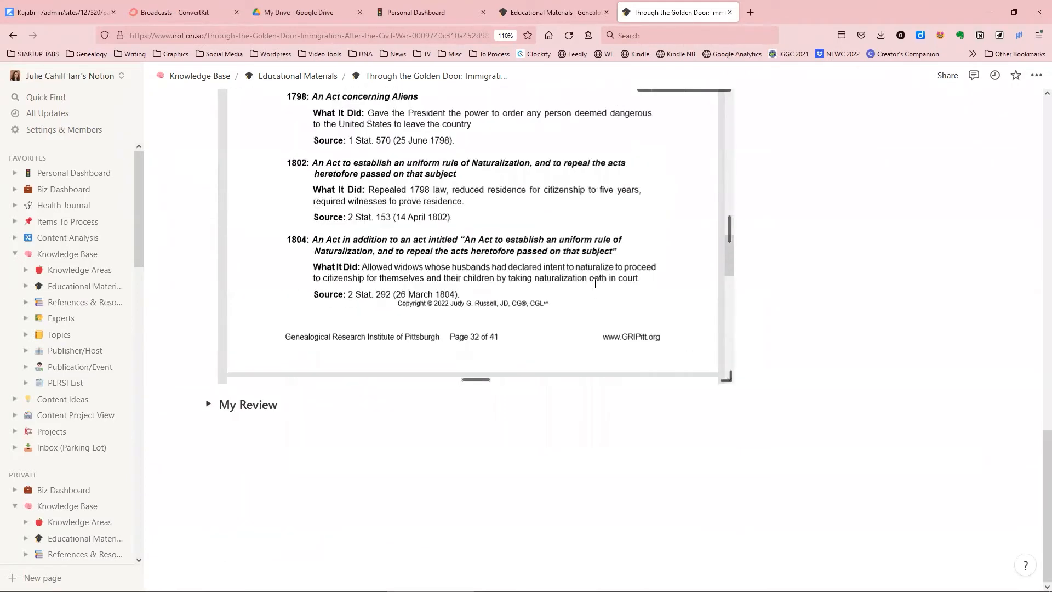
scroll(590, 281, "down", 20)
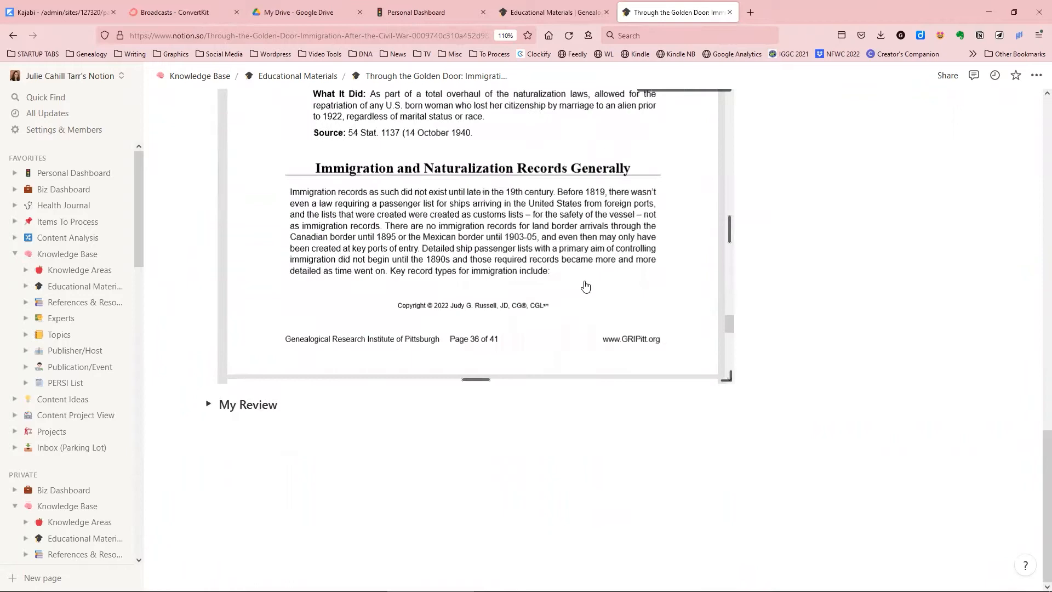
scroll(586, 285, "down", 20)
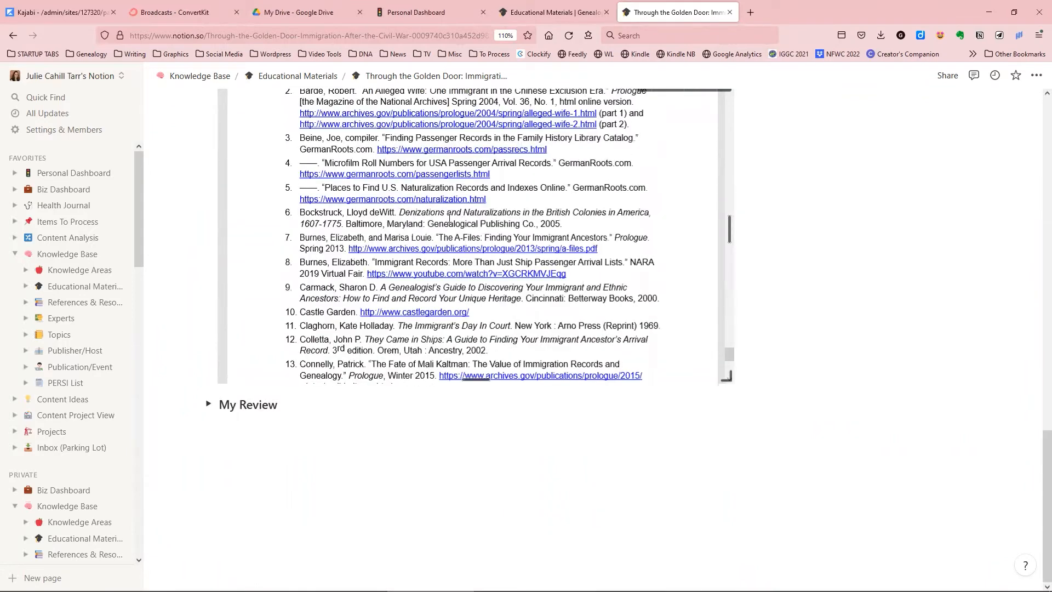
scroll(395, 214, "down", 5)
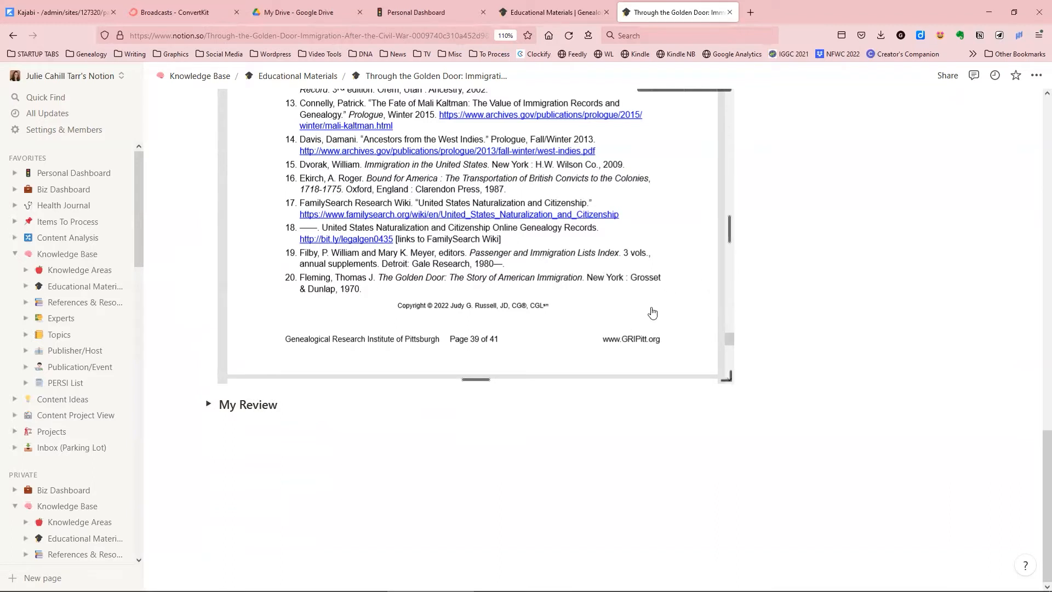
Step: Delete the "[embed original here]" placeholder above the embedded PDF and collapse the Original Content section
scroll(689, 289, "up", 5)
scroll(773, 289, "up", 3)
scroll(745, 285, "up", 4)
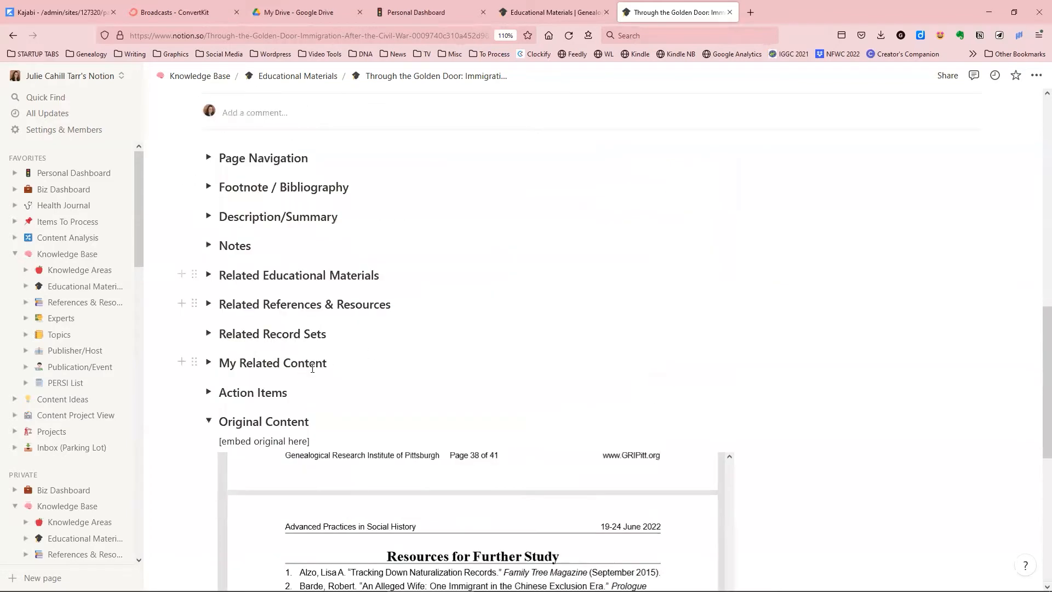
left_click(211, 441)
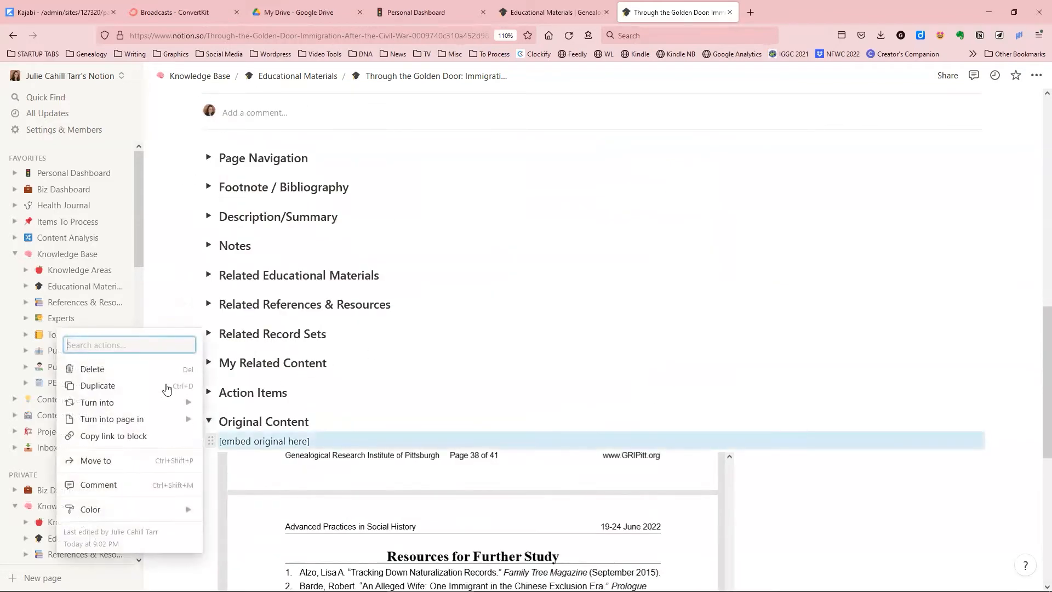
left_click(157, 369)
left_click(207, 421)
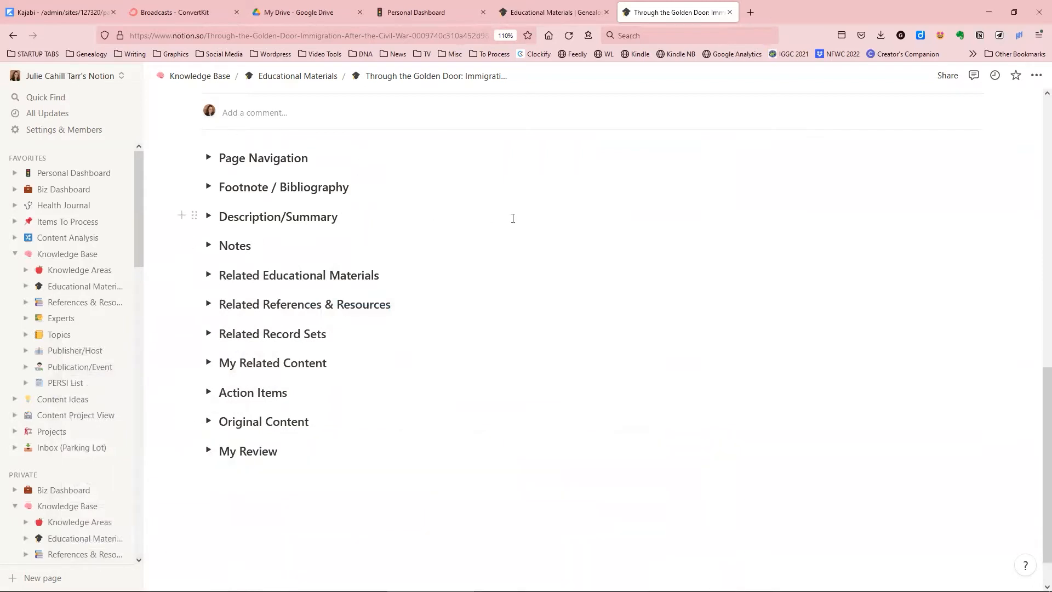
Step: Expand Original Content again to view the embedded handout's first page, and collapse the section
left_click(208, 422)
scroll(312, 357, "down", 4)
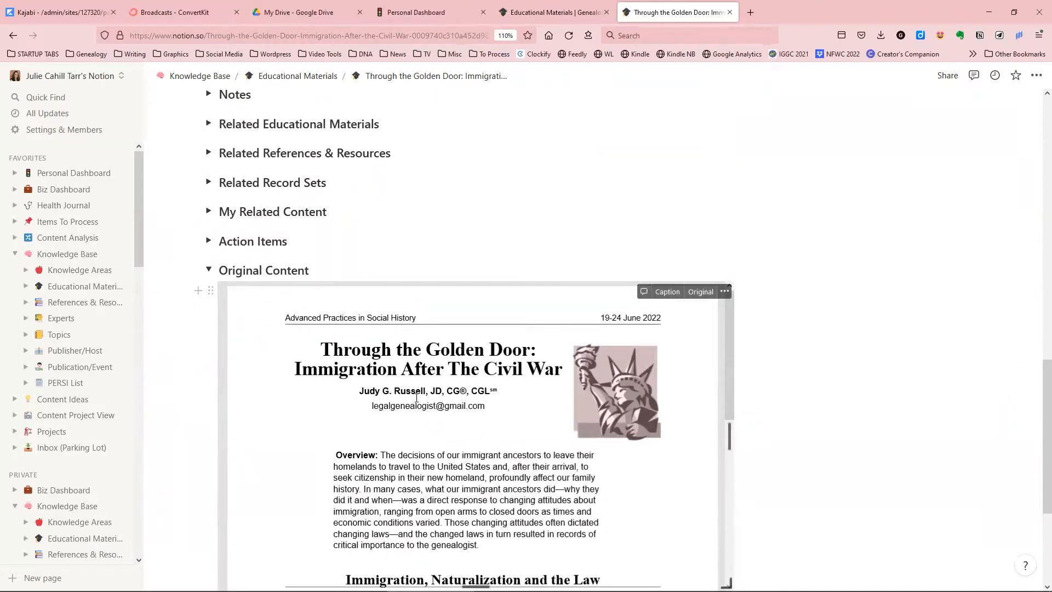
left_click(209, 269)
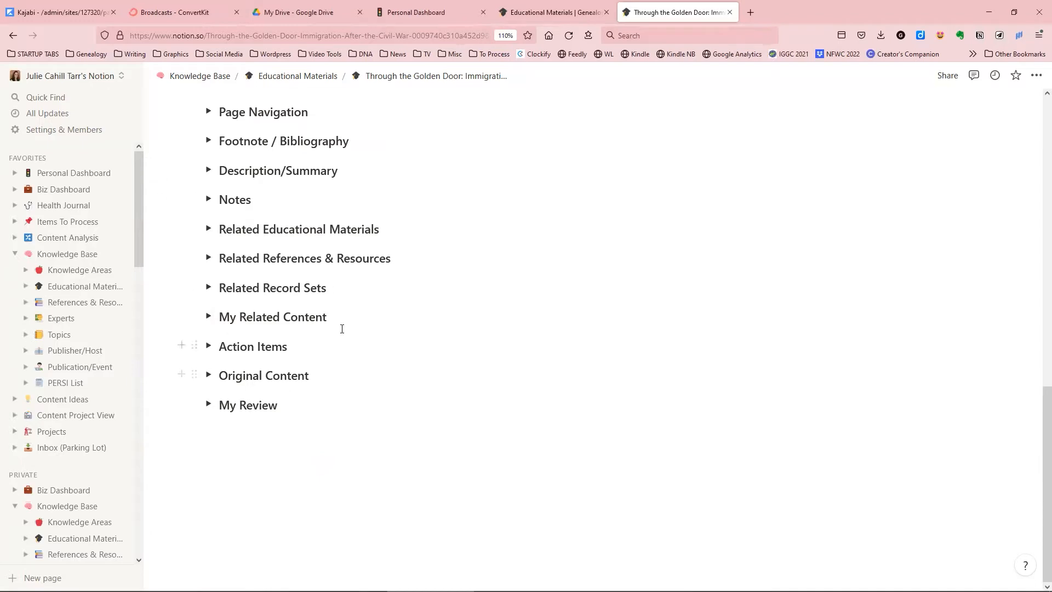
Step: In the Notes section, add the line "Missed the first 45 minutes due to Zoom outage" and delete the "[enter notes here]" placeholder
scroll(208, 285, "up", 2)
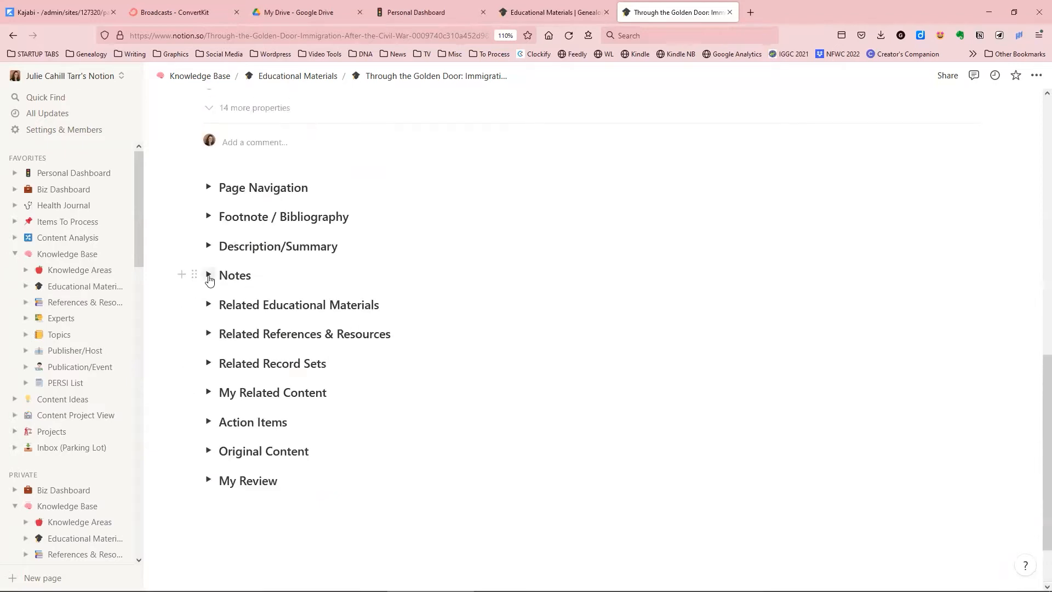
left_click(208, 275)
left_click(356, 305)
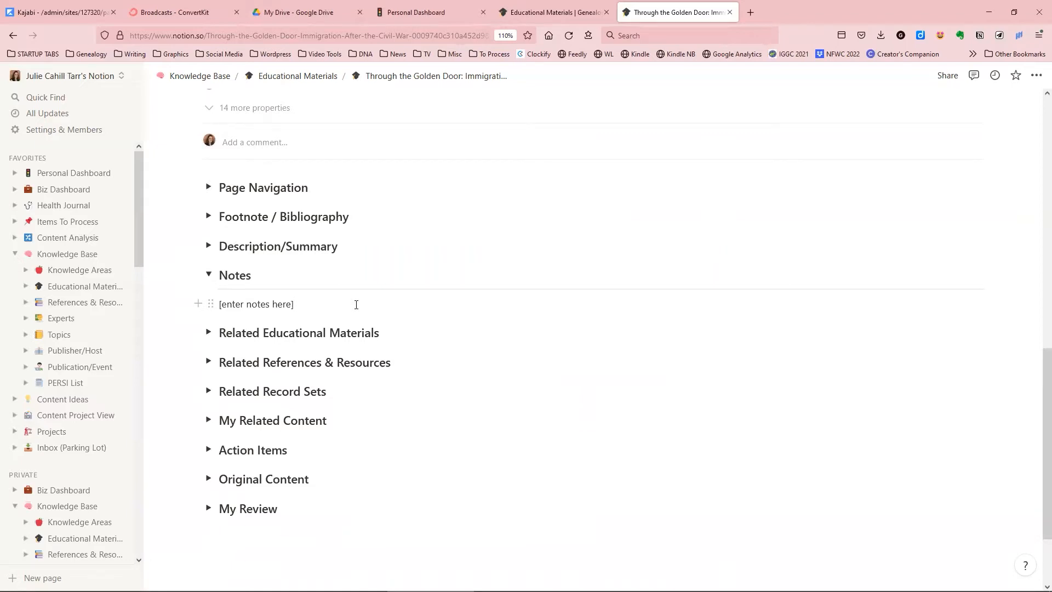
key("Return")
type("Missed ")
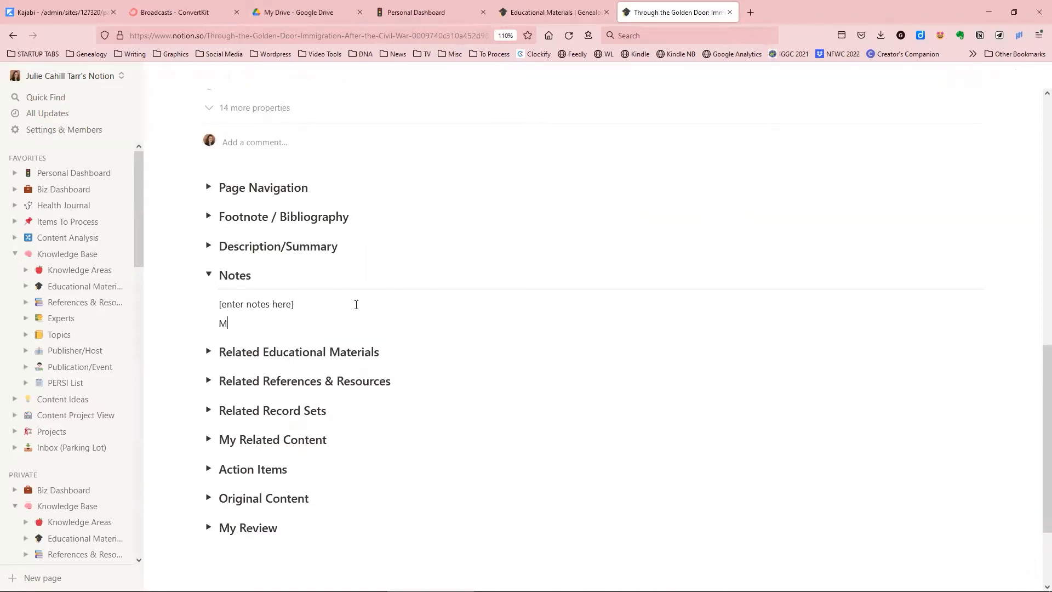
type("the first 45 minute")
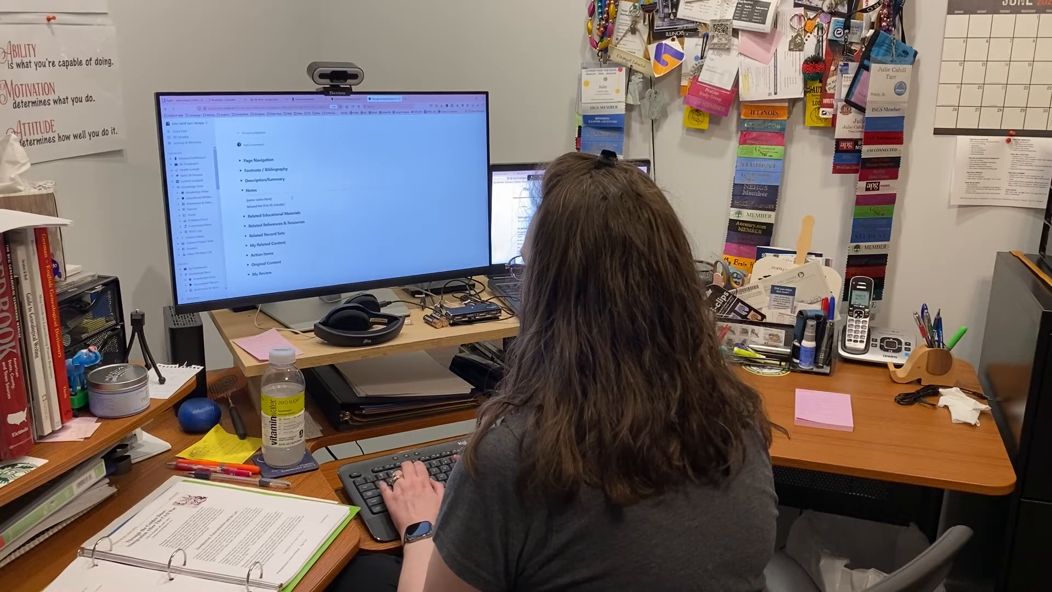
type("s due to Zo")
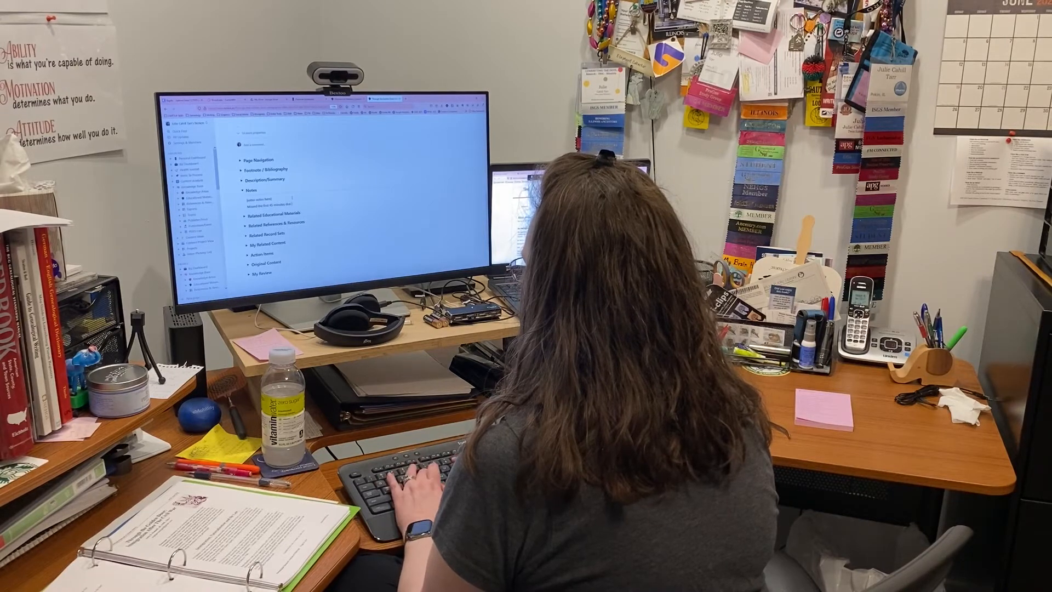
type("om outage")
key("Return")
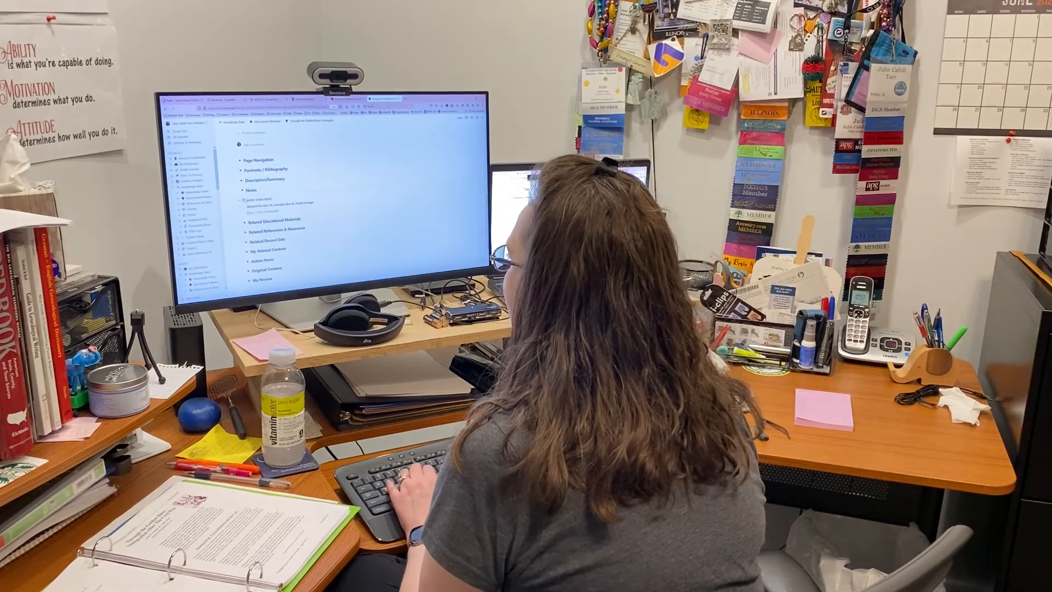
left_click(242, 201)
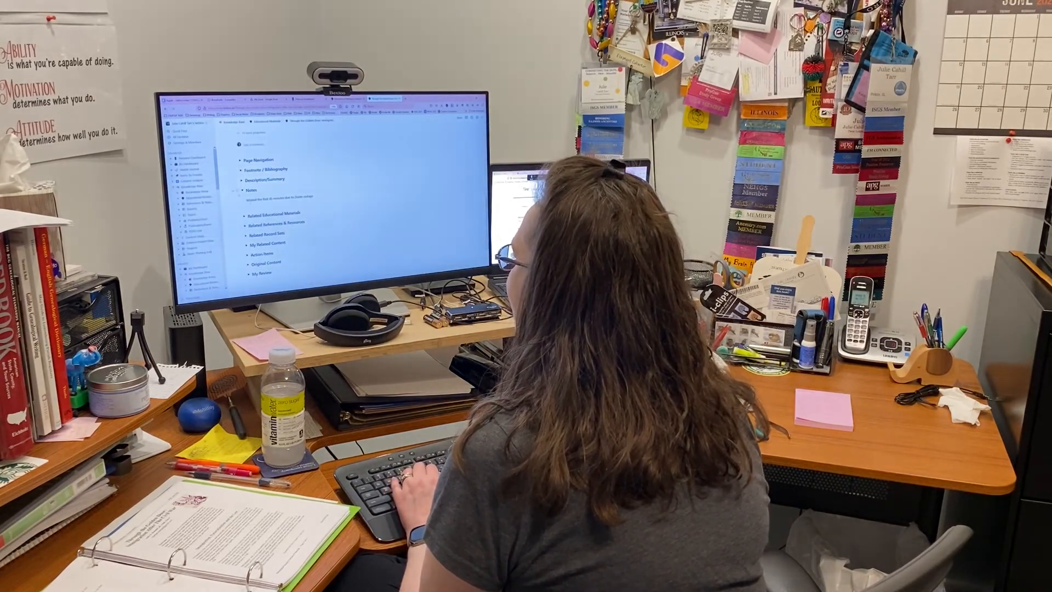
Step: Add the line "Alien Registrations" below the Zoom outage note
left_click(251, 206)
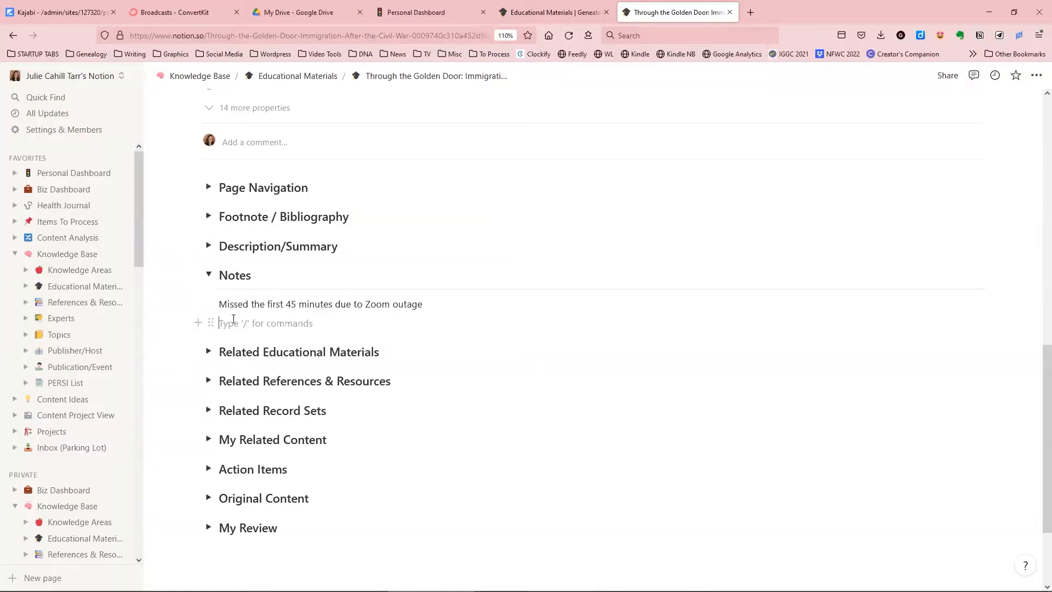
type("Alie")
type("n Re")
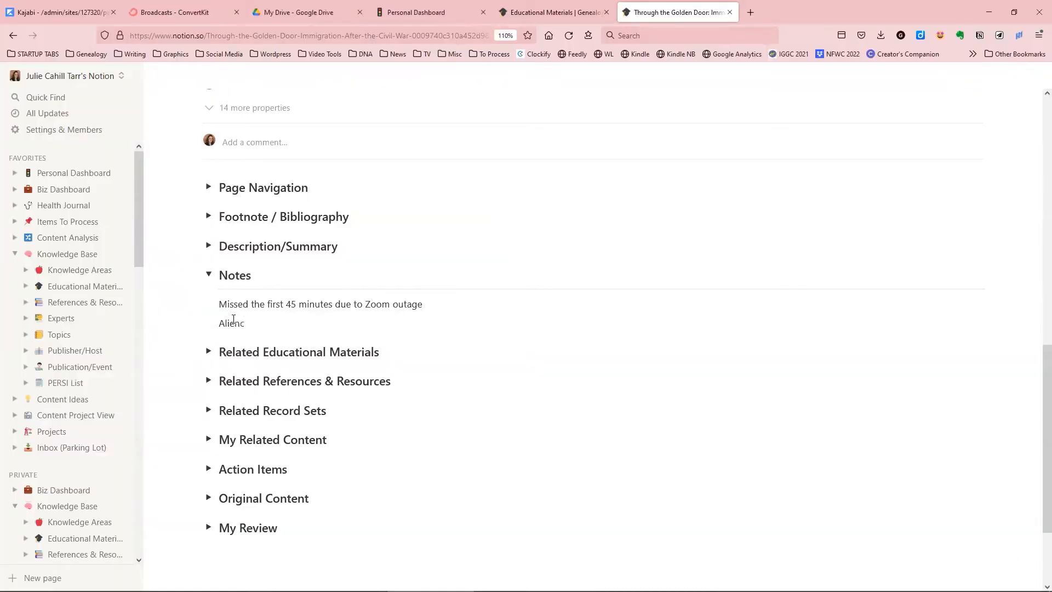
type("si")
key("BackSpace")
key("BackSpace")
type("gistrations")
key("Return")
Step: Under "Alien Registrations", add the note lines "1917 Act" and "1940 Act - AR-2 form (USCS FOIA)"
type("110")
key("BackSpace")
key("BackSpace")
type("917")
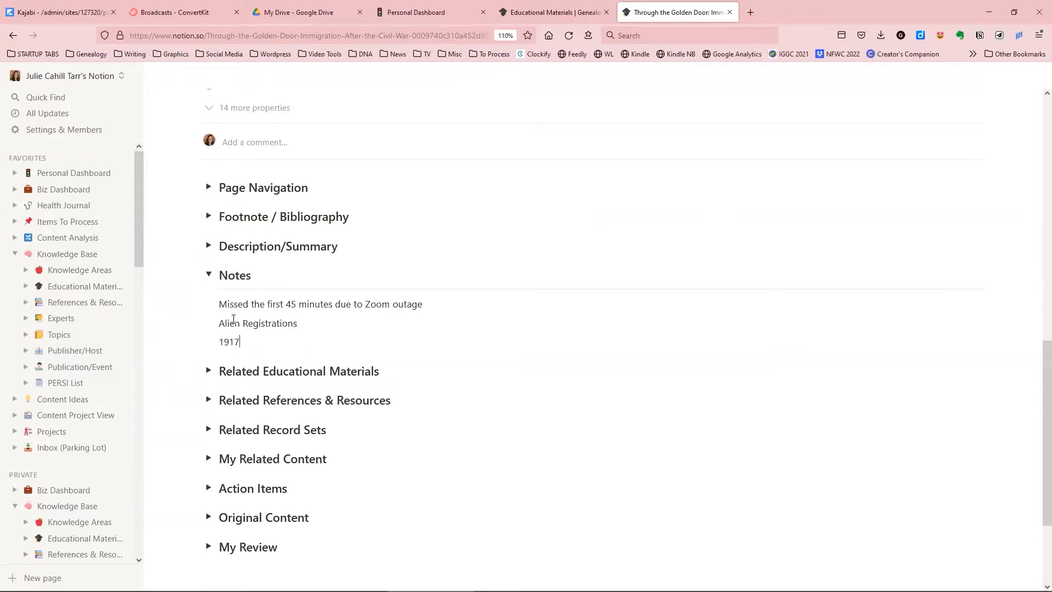
type(" Act")
key("Return")
type("1940 Act")
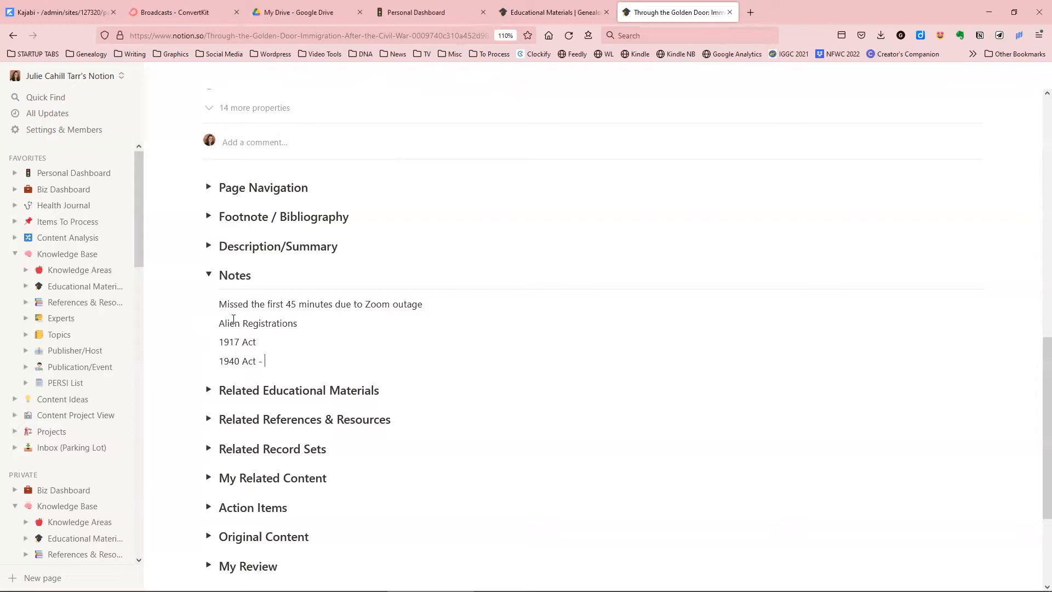
type("AR-2 form  (USCS FOIA)")
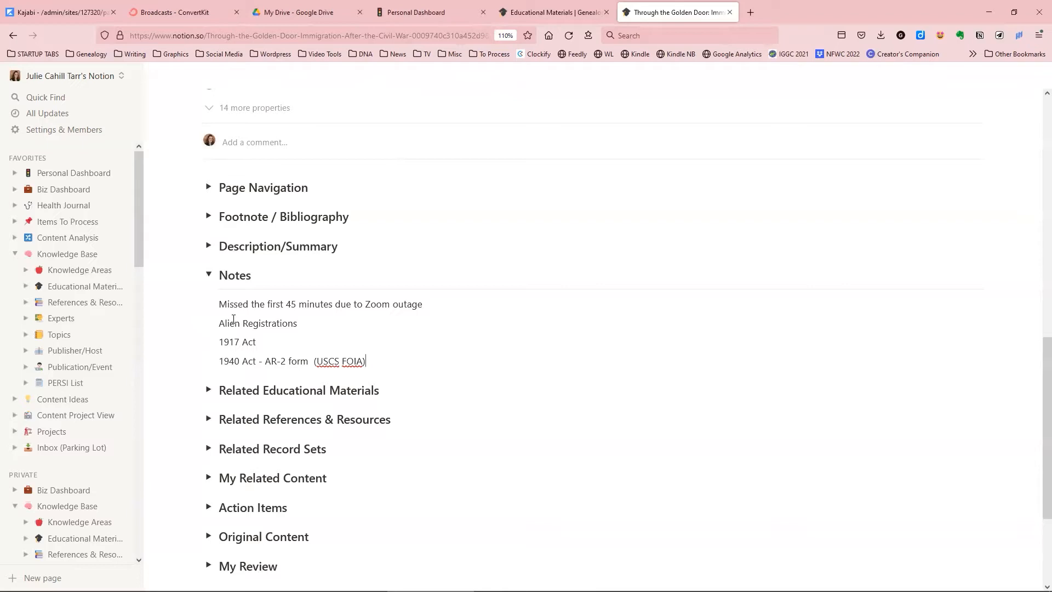
Step: Remove the extra space before "(USCS FOIA)" in the 1940 Act note line
left_click(315, 360)
key("BackSpace")
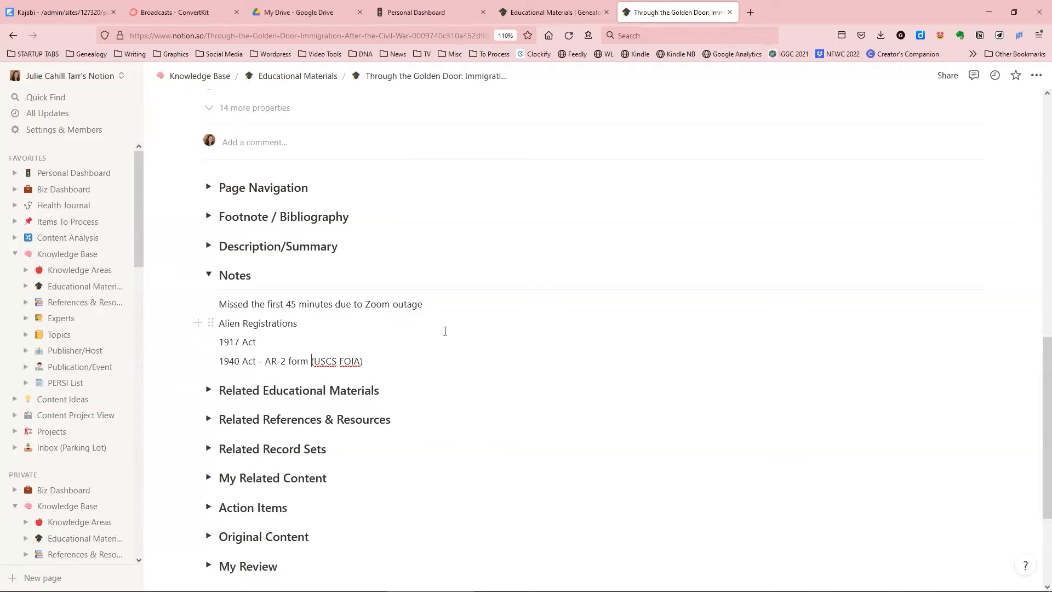
Step: Bring The Legal Genealogist's "Aliens among us" article into this browser window and look through both pages of its AR-2 form
left_click_drag(1051, 219, 737, 12)
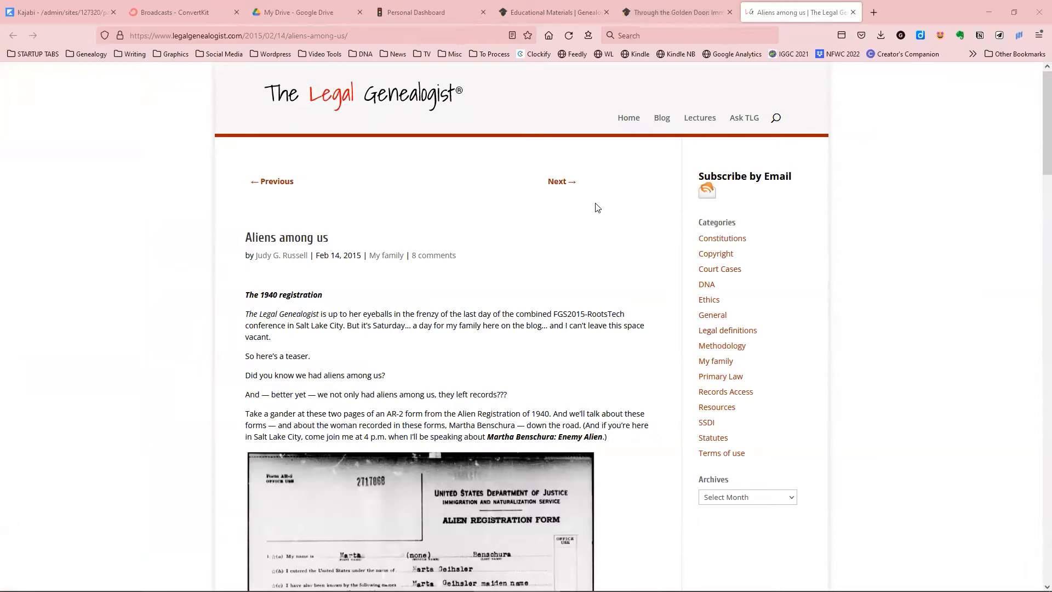
scroll(413, 293, "down", 1)
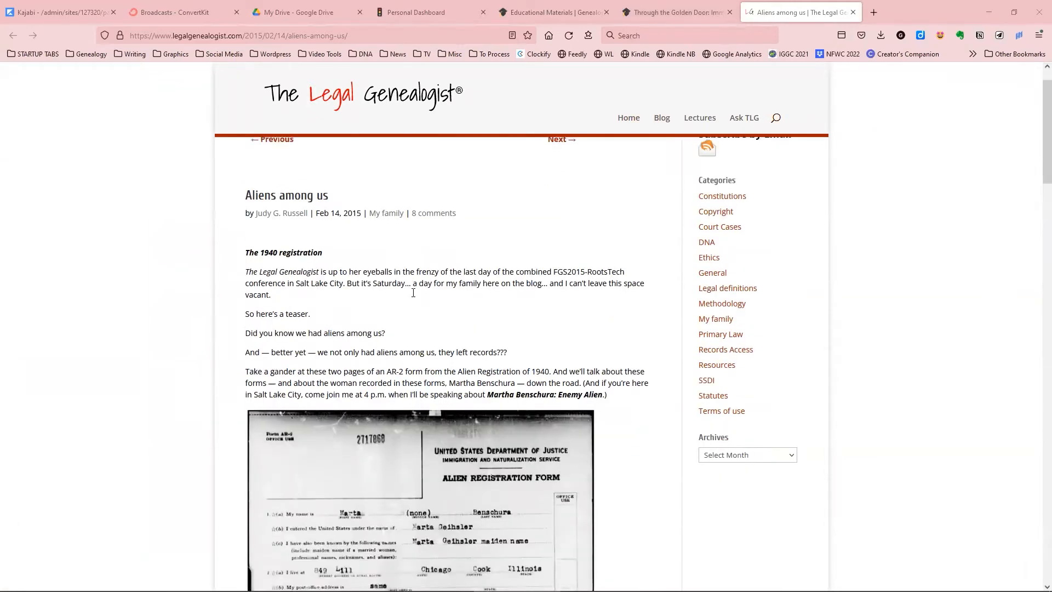
scroll(356, 277, "down", 1)
scroll(232, 242, "down", 1)
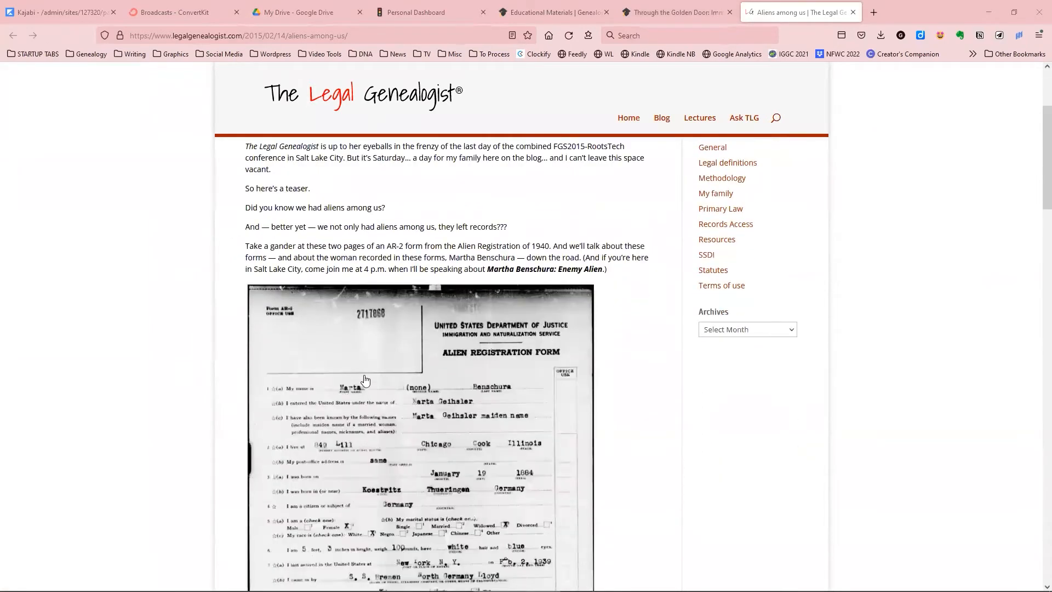
scroll(394, 360, "down", 2)
scroll(394, 360, "down", 10)
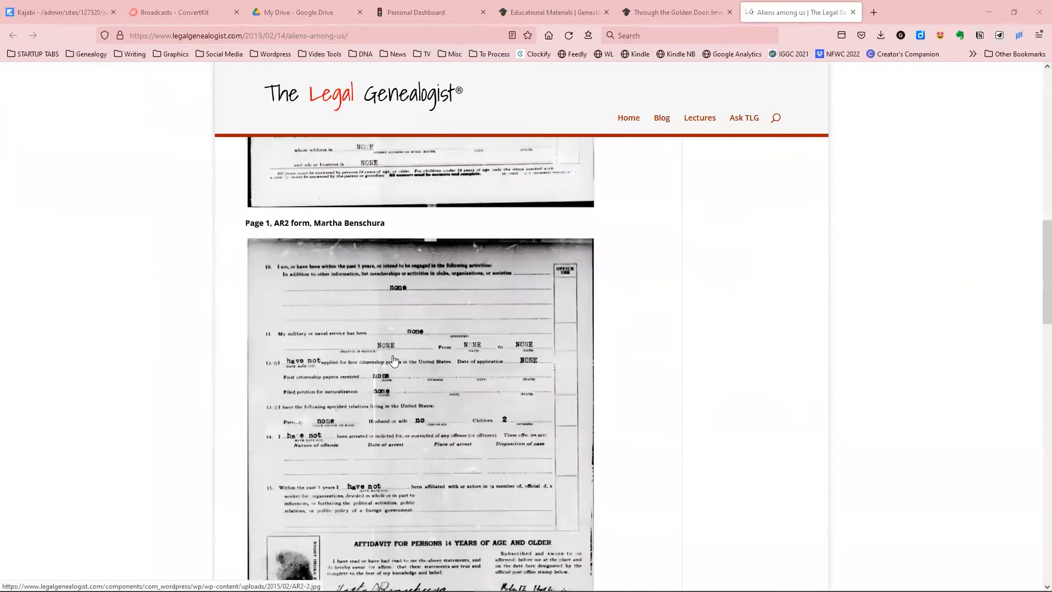
scroll(393, 357, "down", 4)
scroll(392, 357, "up", 10)
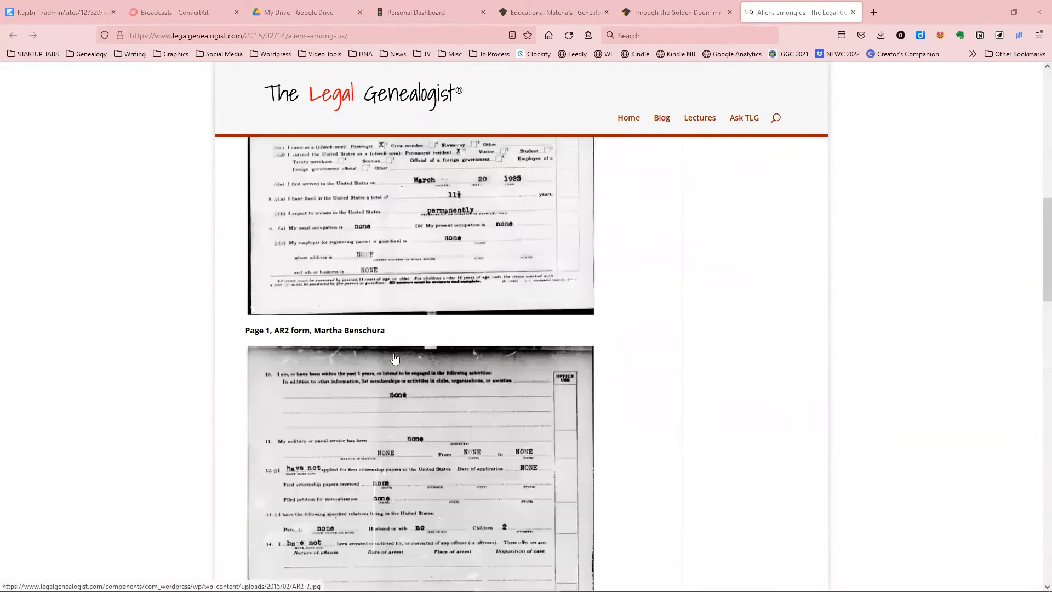
scroll(395, 329, "up", 12)
Step: Copy the article's web address and append it after "- see:" on the AR-2 form note line in Notion
left_click(399, 34)
key("ctrl+c")
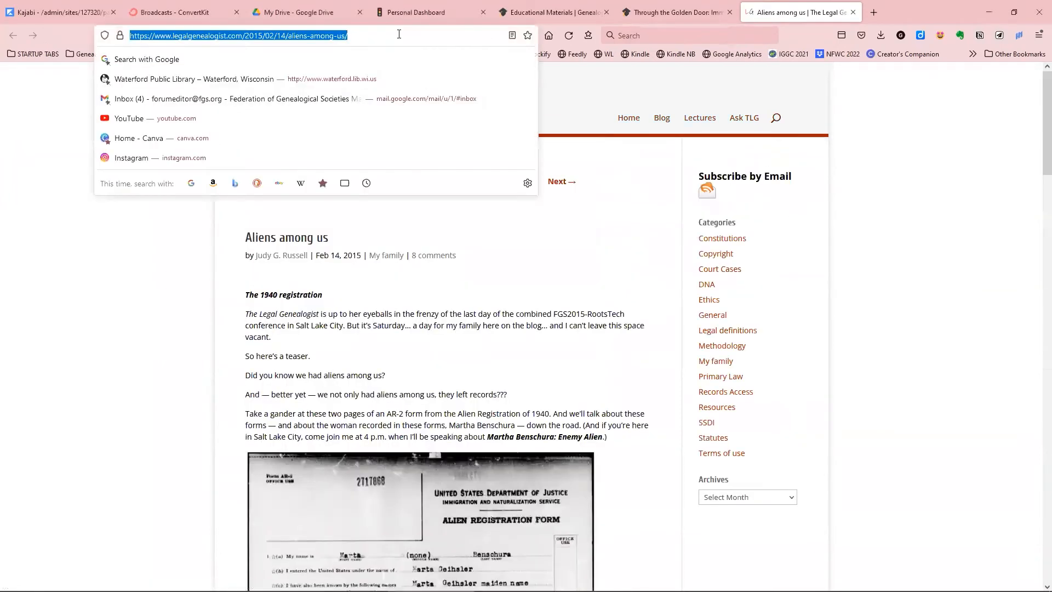
left_click(664, 12)
left_click(380, 362)
type("- see:")
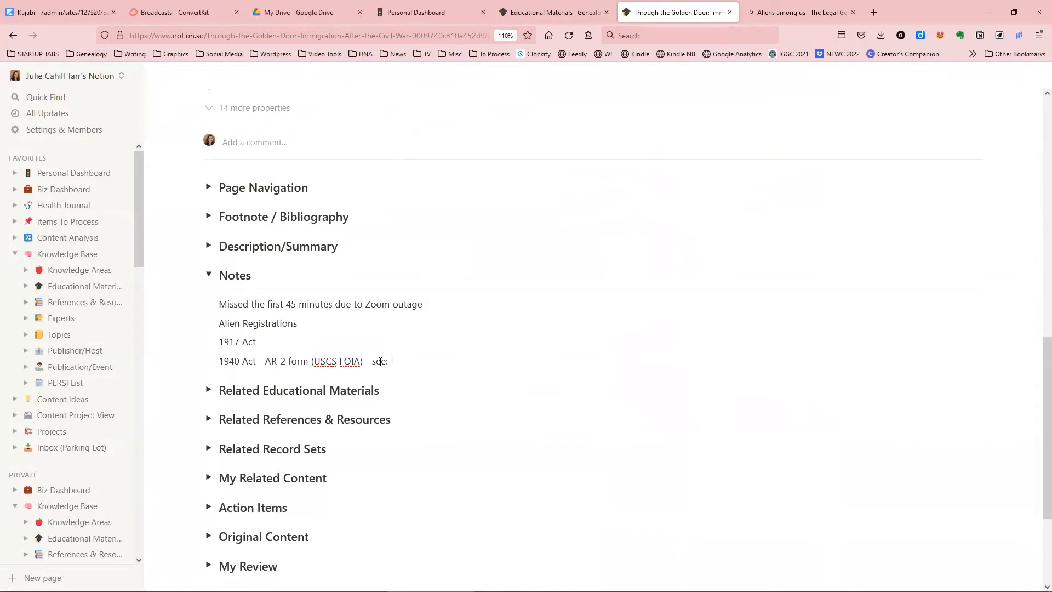
key("ctrl+v")
key("BackSpace")
key("Return")
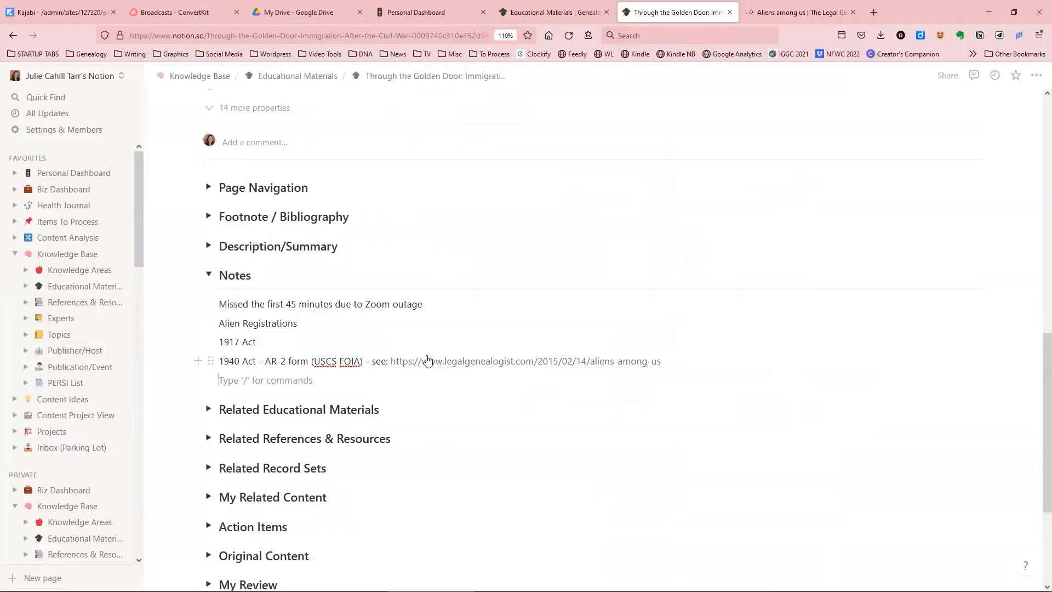
Step: Split the AR-2 form text onto its own line below "1940 Act" and add the line "Registration booklets" beneath it
left_click(267, 361)
key("BackSpace")
key("BackSpace")
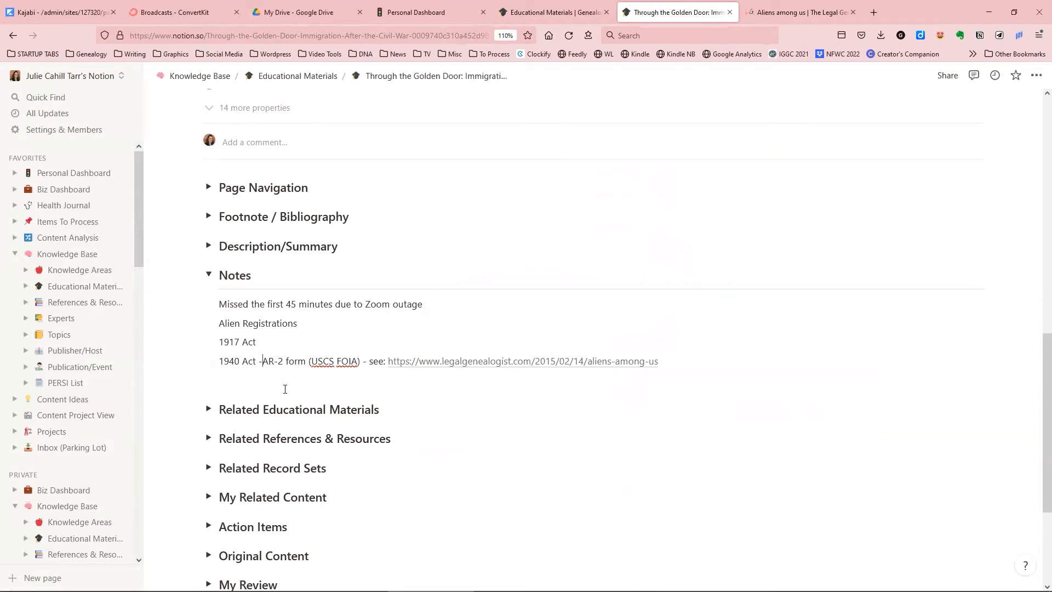
key("Return")
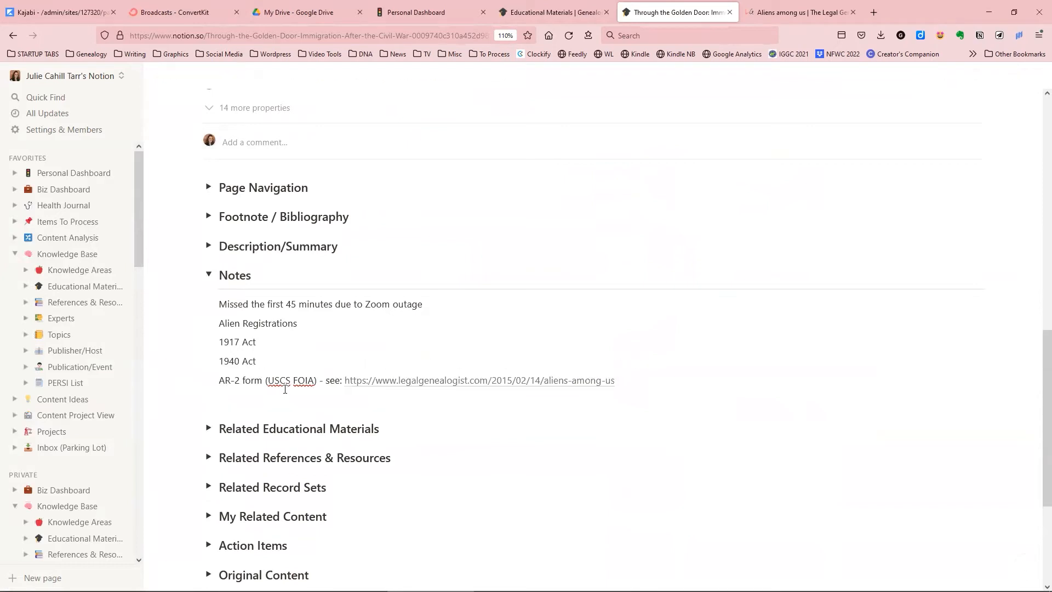
key("Return")
type("Regi")
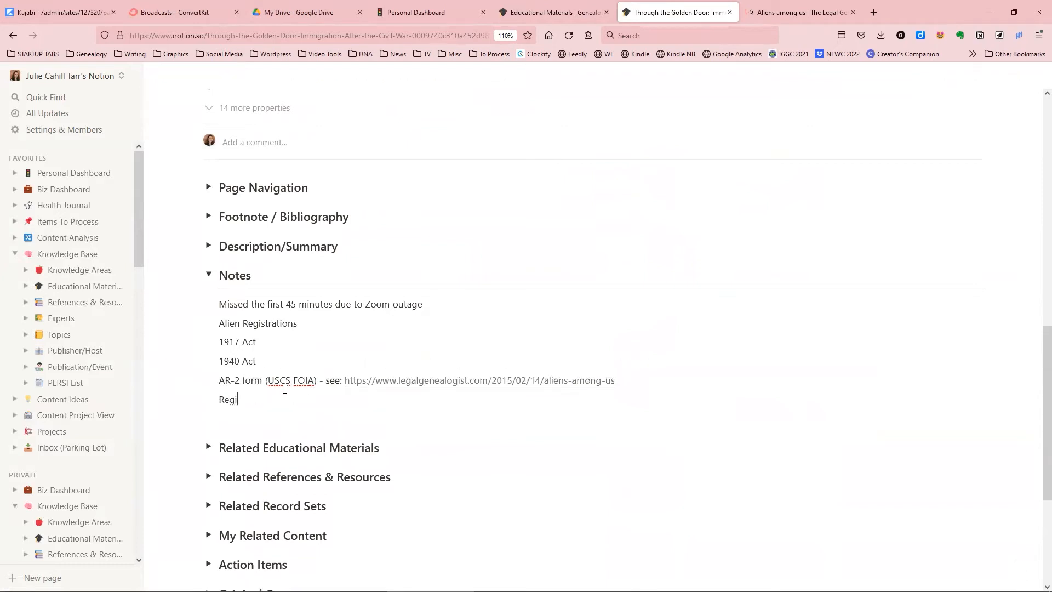
type("stration boolklets")
left_click(237, 380)
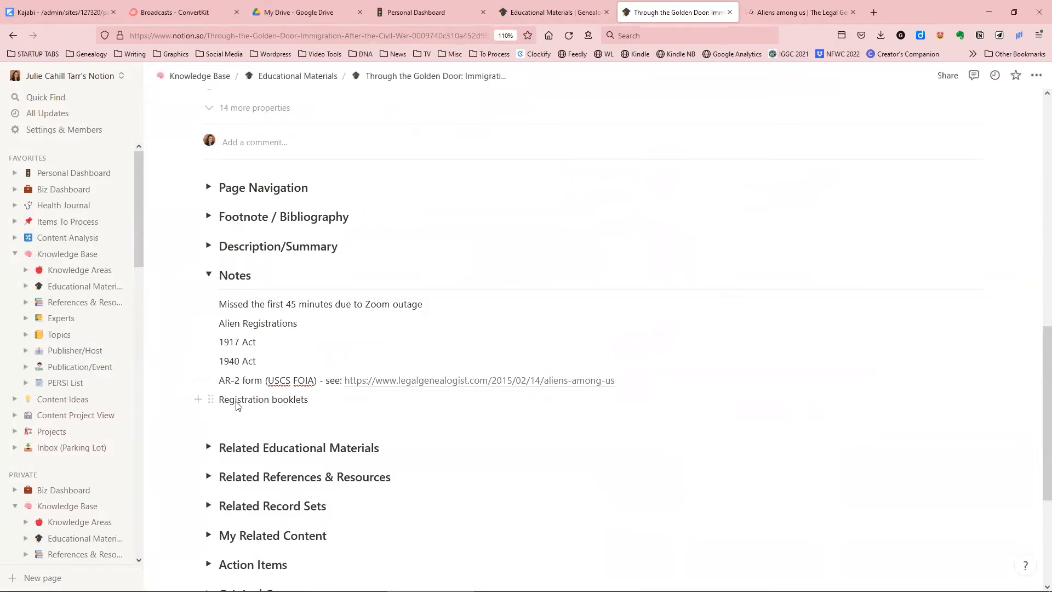
key("Escape")
left_click(178, 343)
left_click_drag(200, 343, 215, 345)
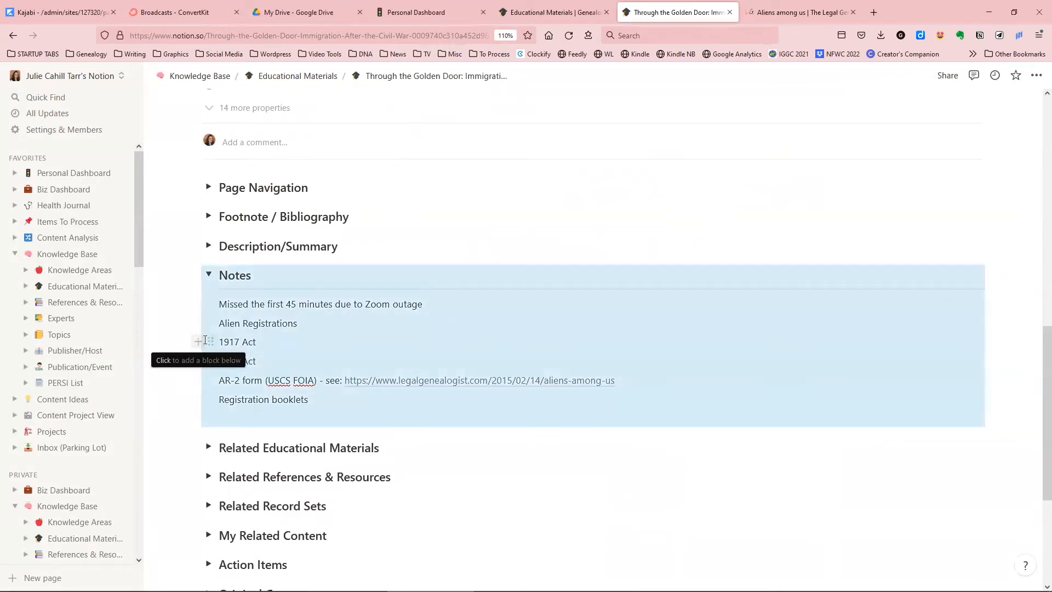
left_click(177, 341)
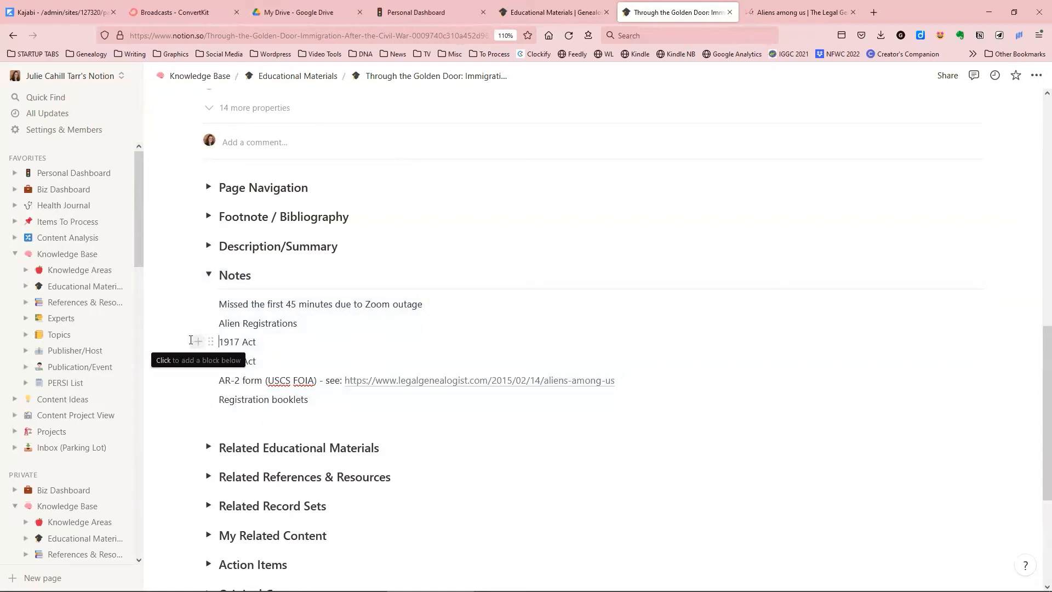
Step: Turn the four note lines from "1917 Act" through "Registration booklets" into a bulleted list
left_click_drag(314, 398, 185, 343)
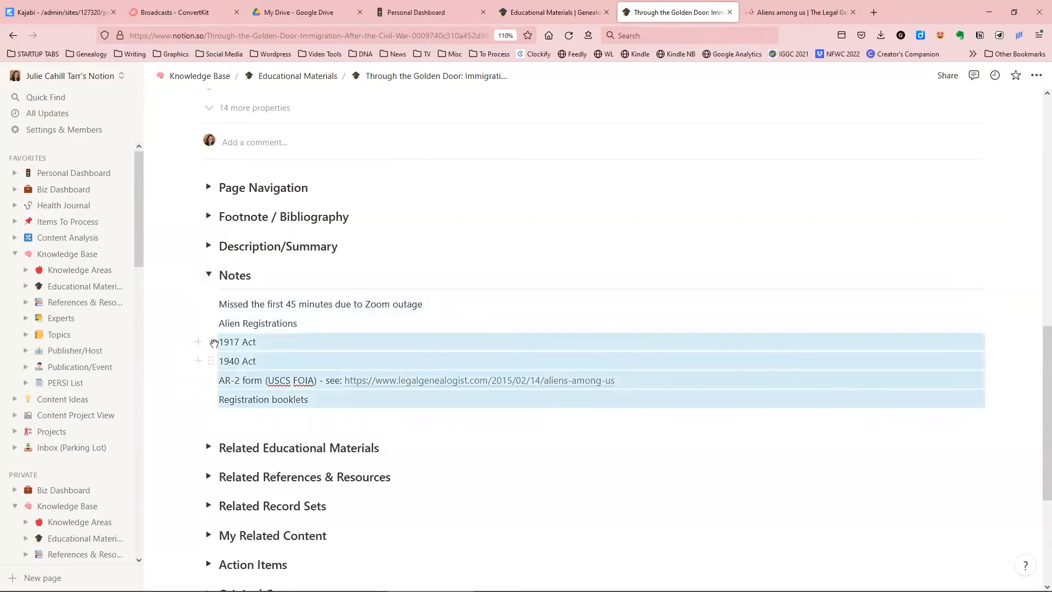
left_click(210, 340)
mouse_move(176, 316)
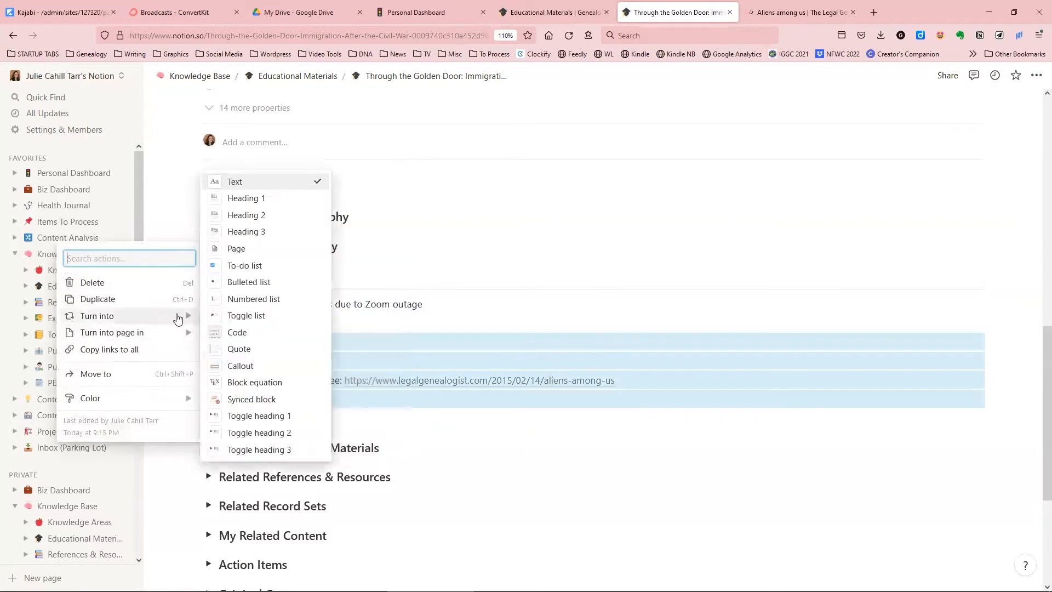
left_click(252, 282)
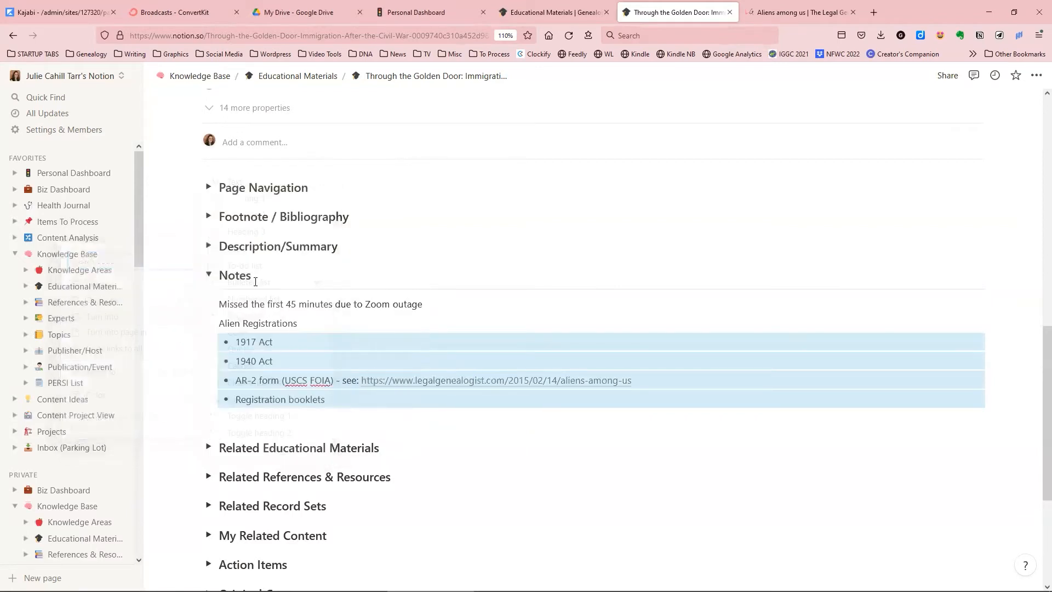
Step: Nest the "AR-2 form" and "Registration booklets" bullets under "1940 Act" and make the "Alien Registrations" line bold
left_click(239, 379)
key("Tab")
left_click(237, 399)
key("Tab")
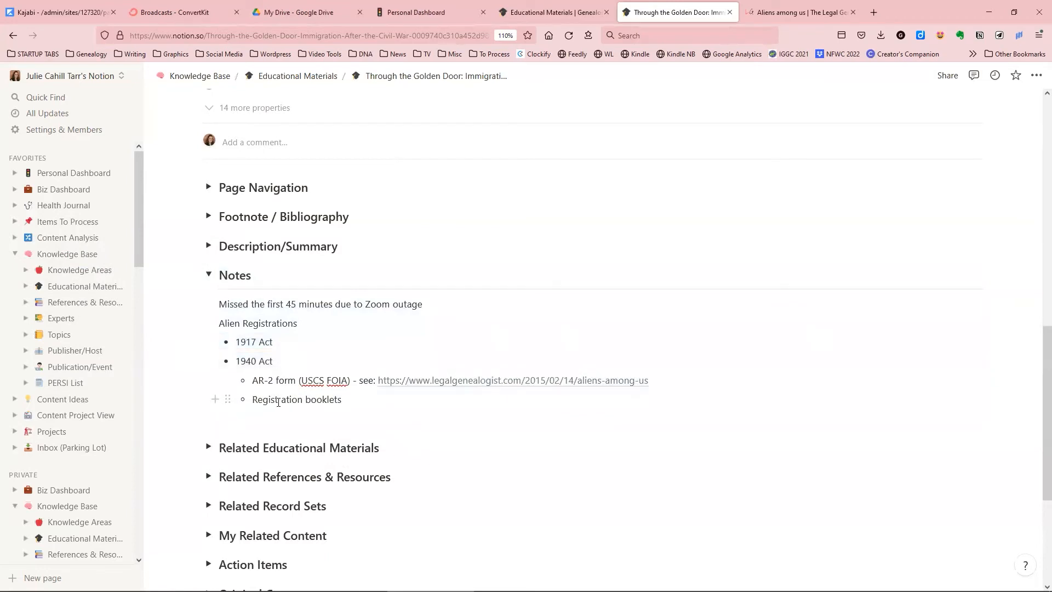
left_click_drag(297, 319, 220, 323)
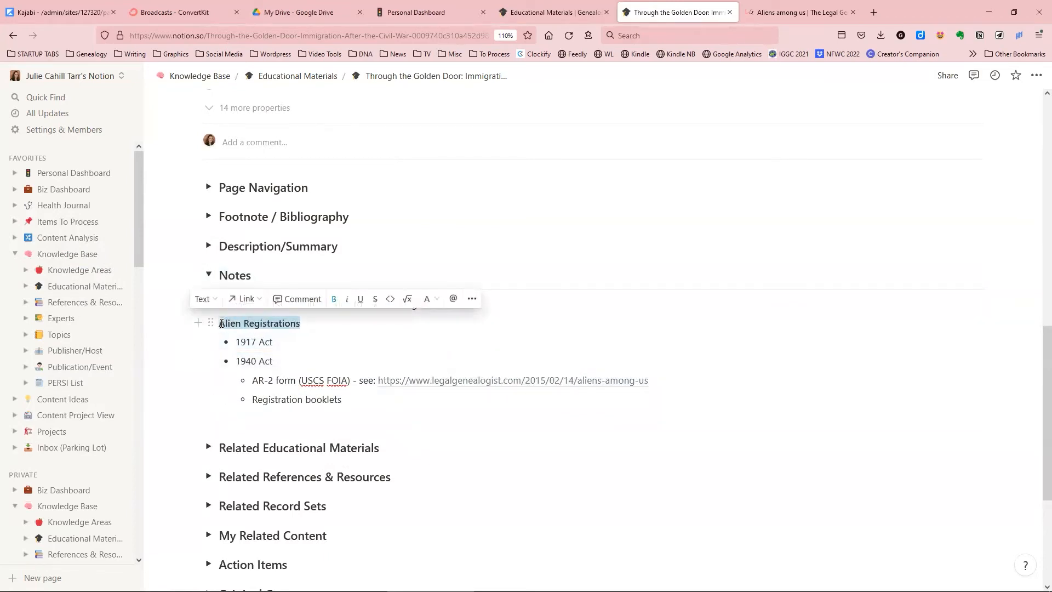
Step: Add the note "Check the want ads in the newspaper for negative sentiment toward ethnic groups" and move it directly above "Alien Registrations"
left_click(244, 416)
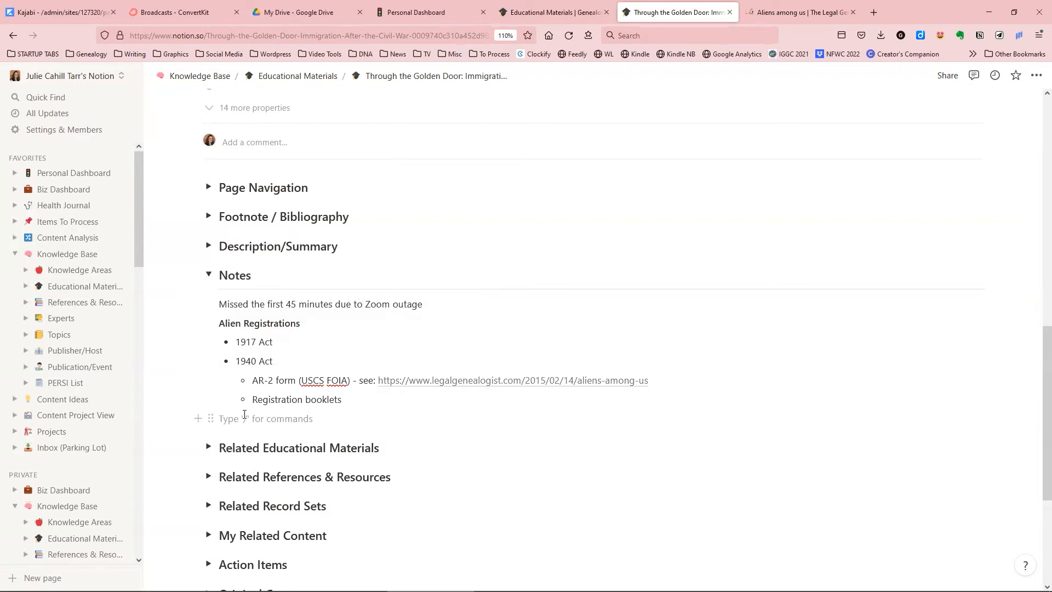
type("Check t")
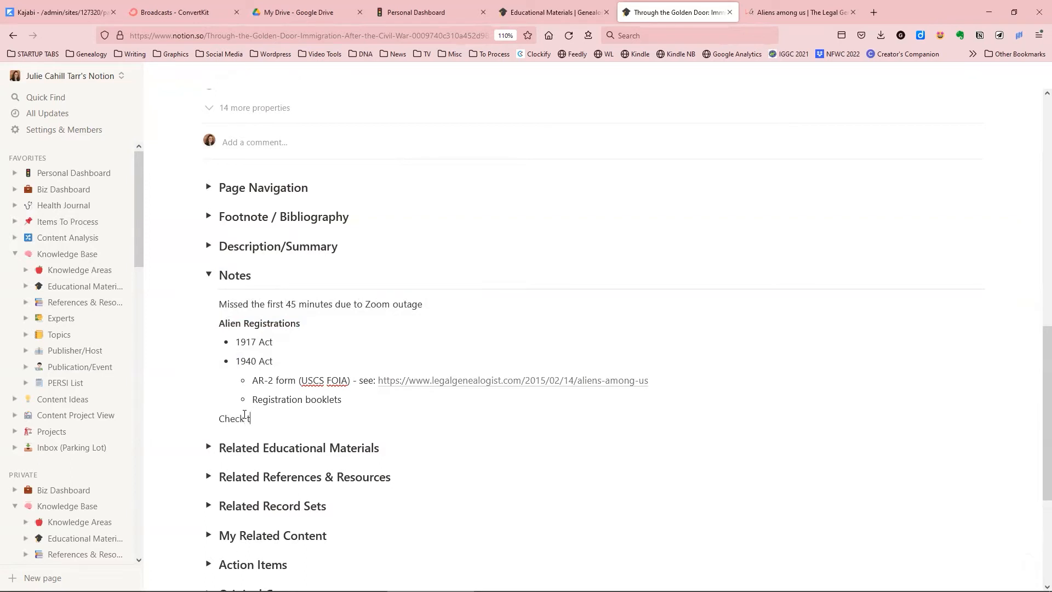
type("he want ads in the newspaper")
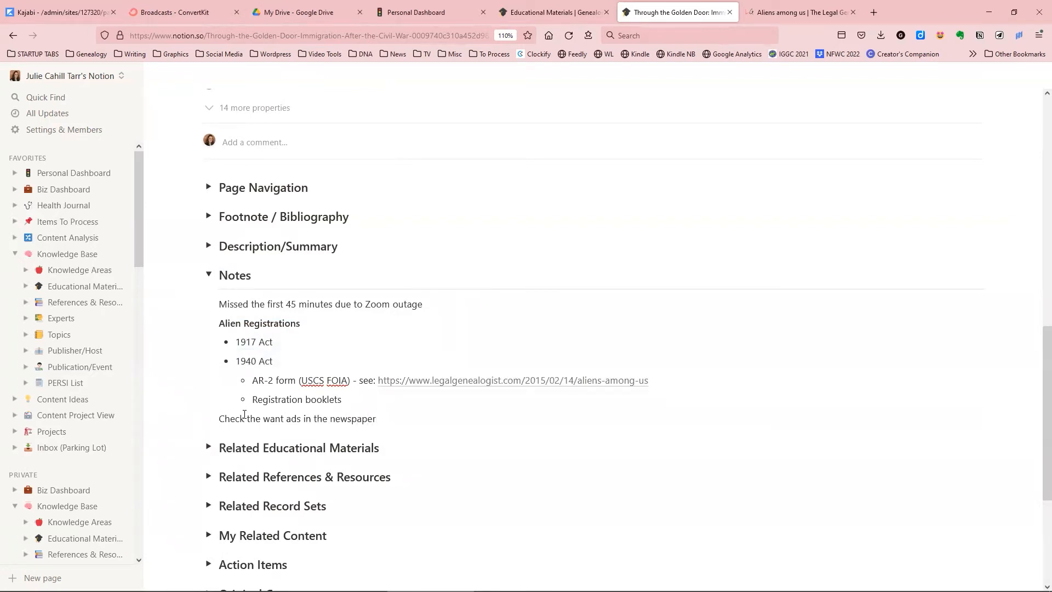
type(" for negative sentiment toward")
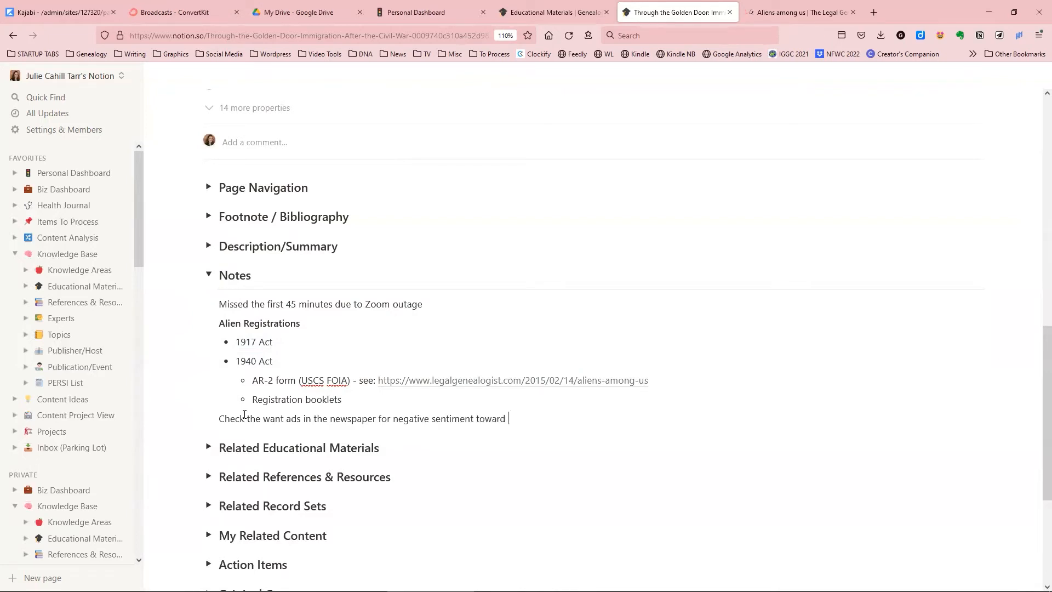
type(" ethnic groups")
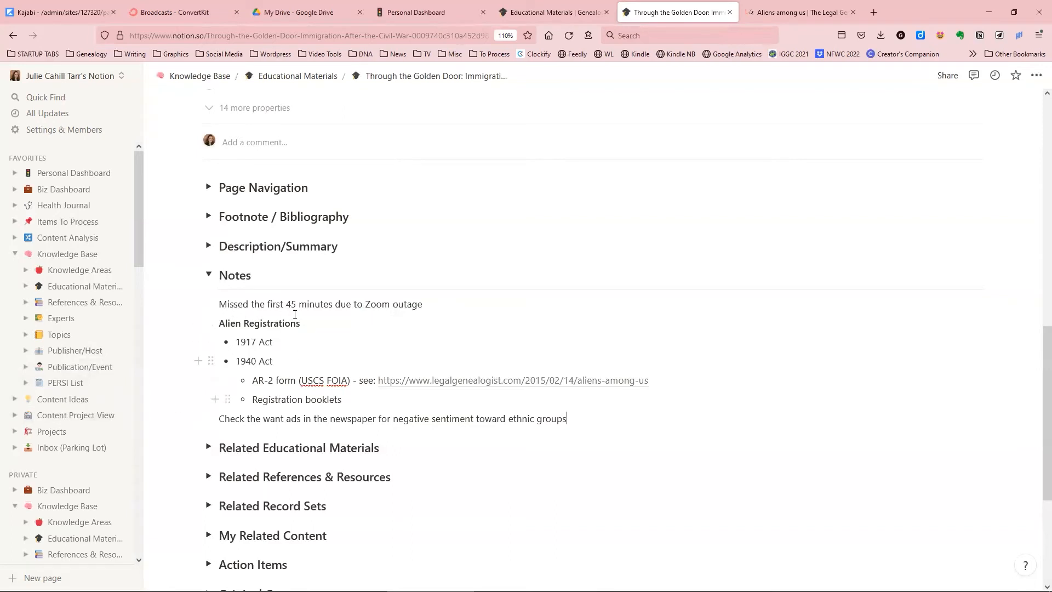
left_click_drag(210, 418, 215, 315)
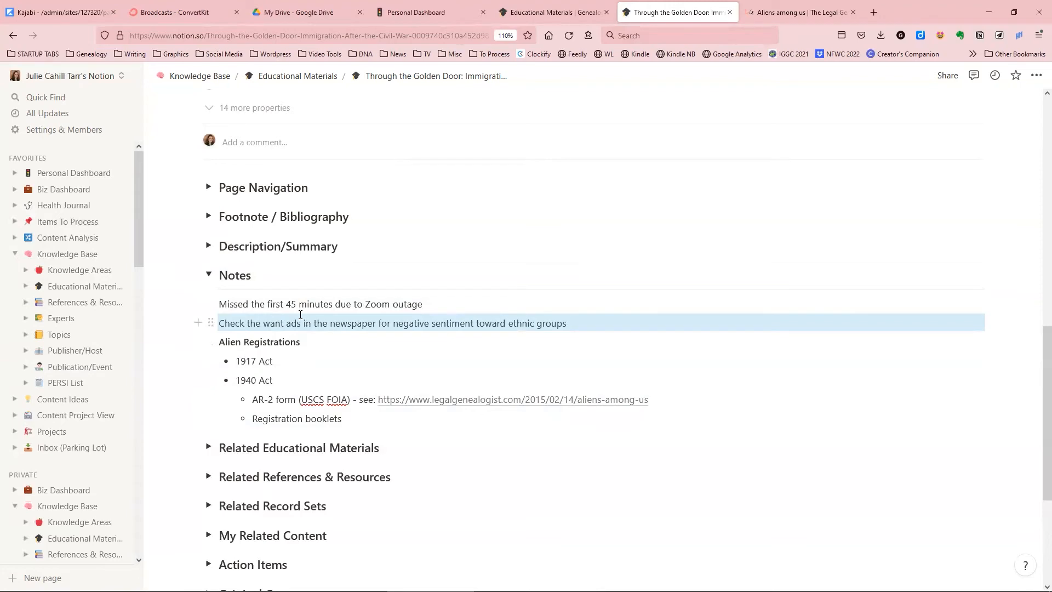
Step: View the Processing Status options of the immigration lecture and close them without choosing another status
scroll(292, 307, "up", 8)
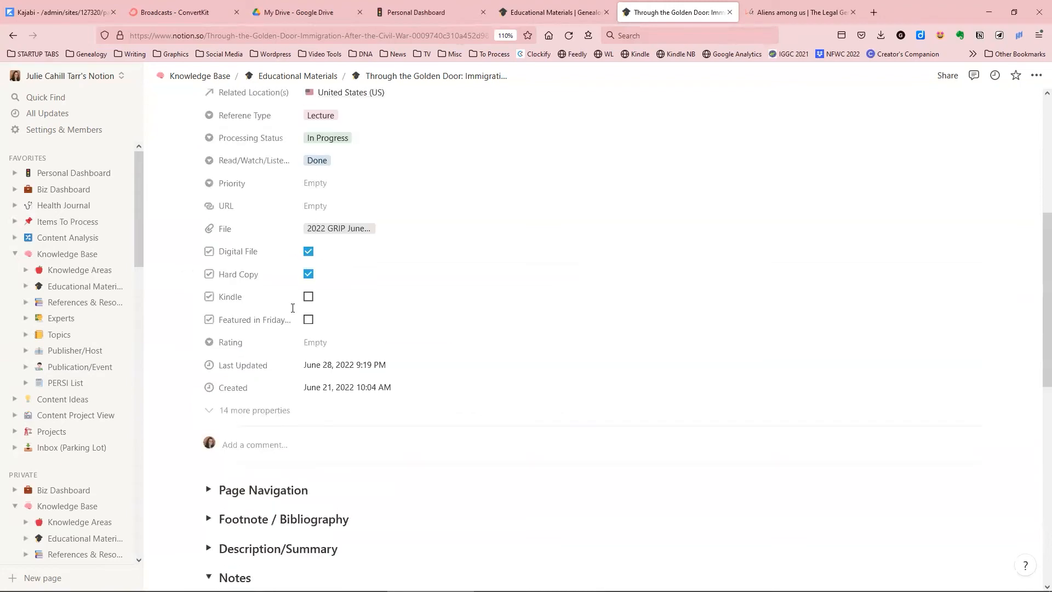
left_click(339, 295)
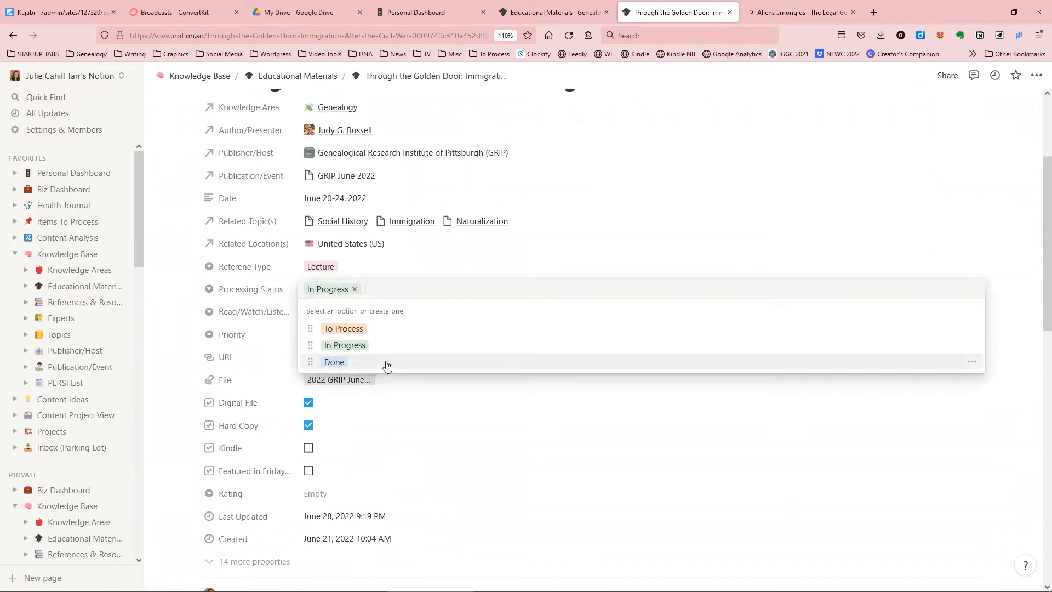
left_click(188, 319)
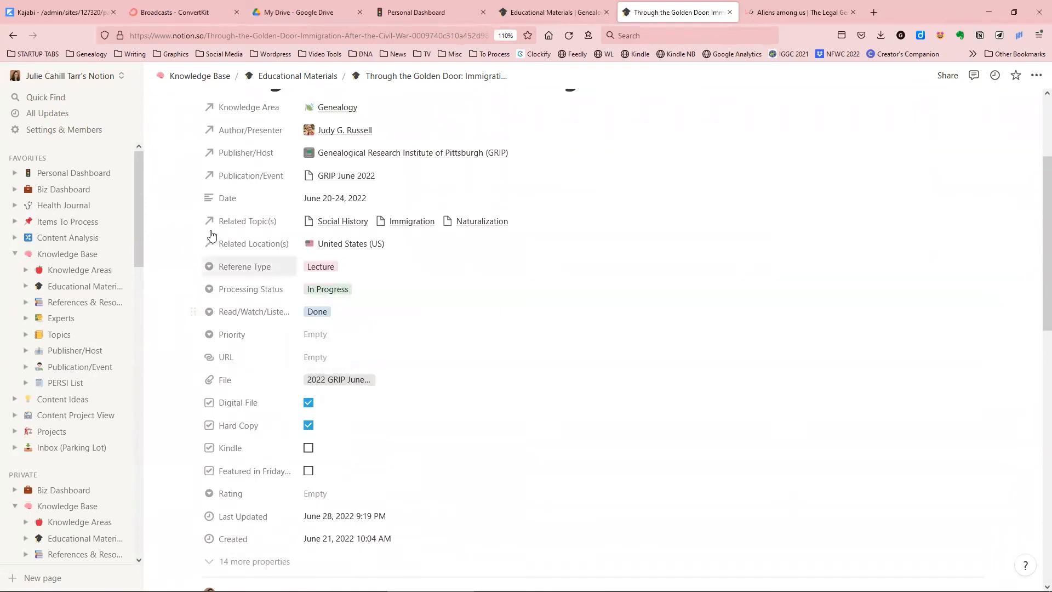
Step: Close the immigration lecture and open "Your Ancestor's Foodways: Food History and Family History" from Educational Materials in a new tab
left_click(730, 12)
left_click(551, 10)
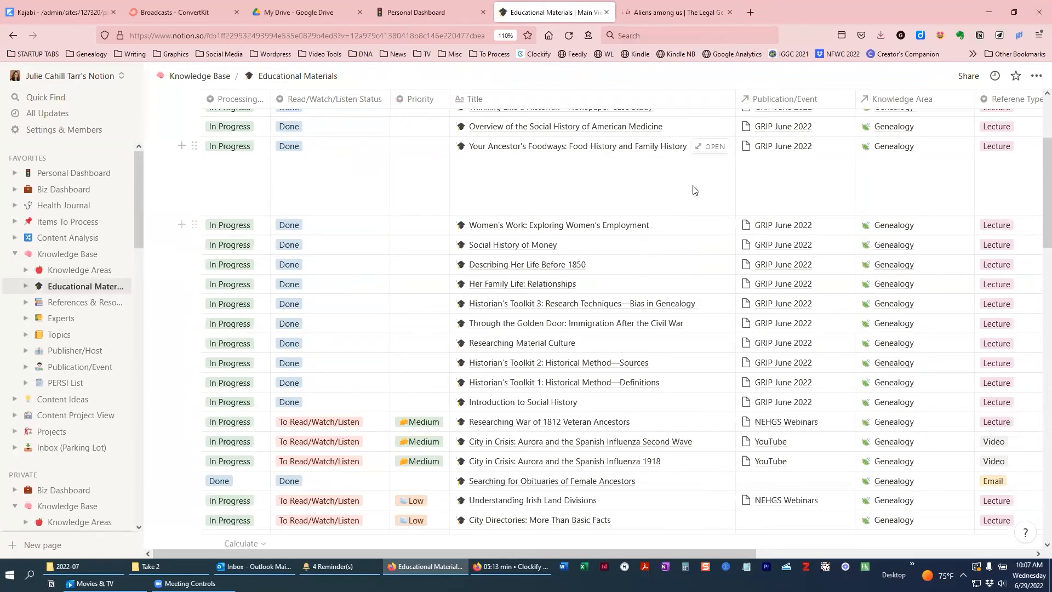
left_click(712, 146)
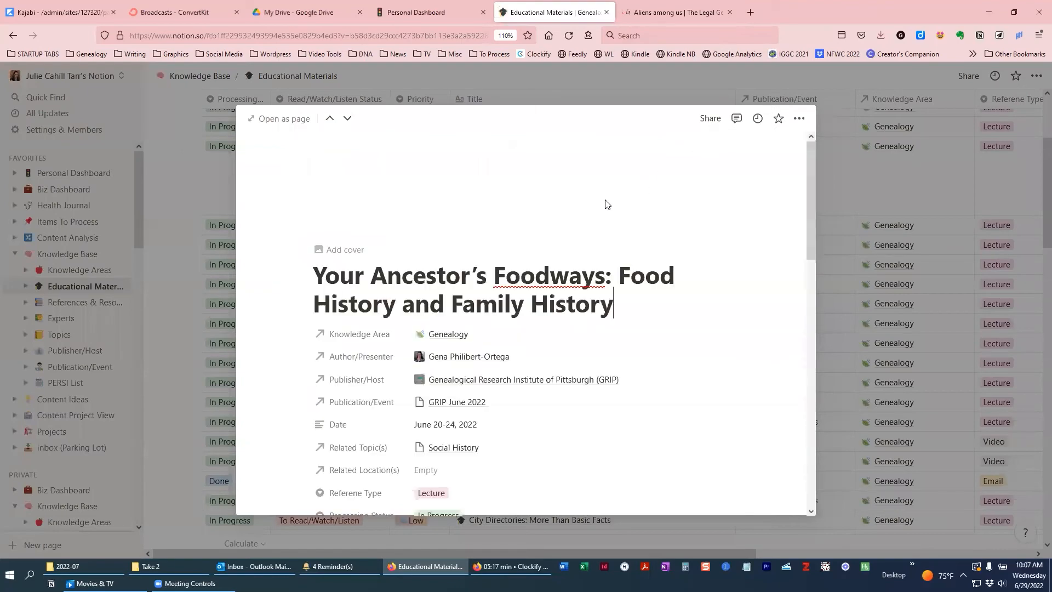
right_click(301, 119)
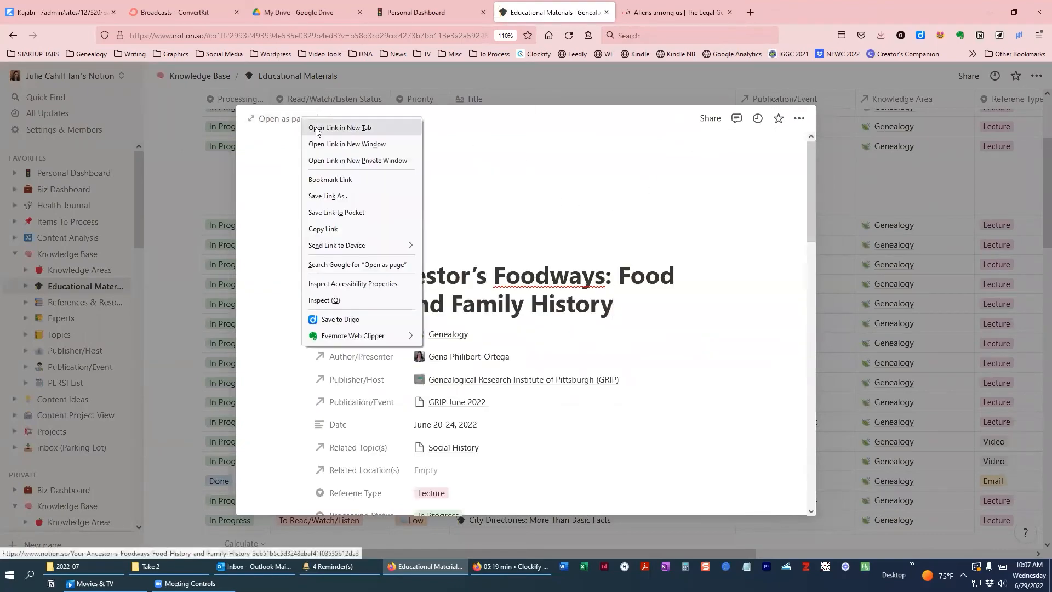
left_click(315, 128)
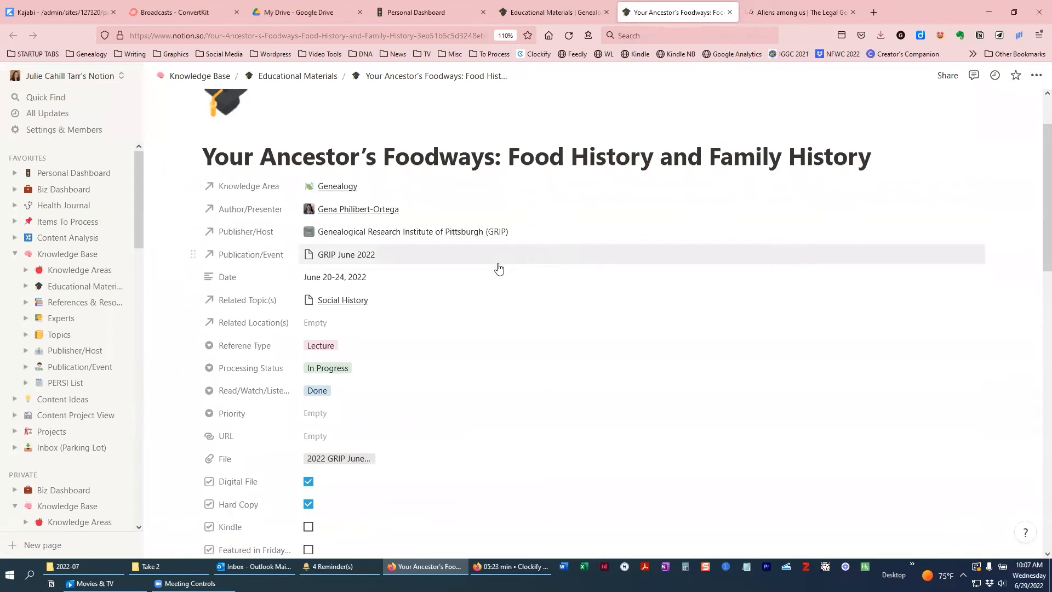
Step: View the Processing Status options of the Foodways lecture and close them without choosing another status
scroll(496, 268, "down", 3)
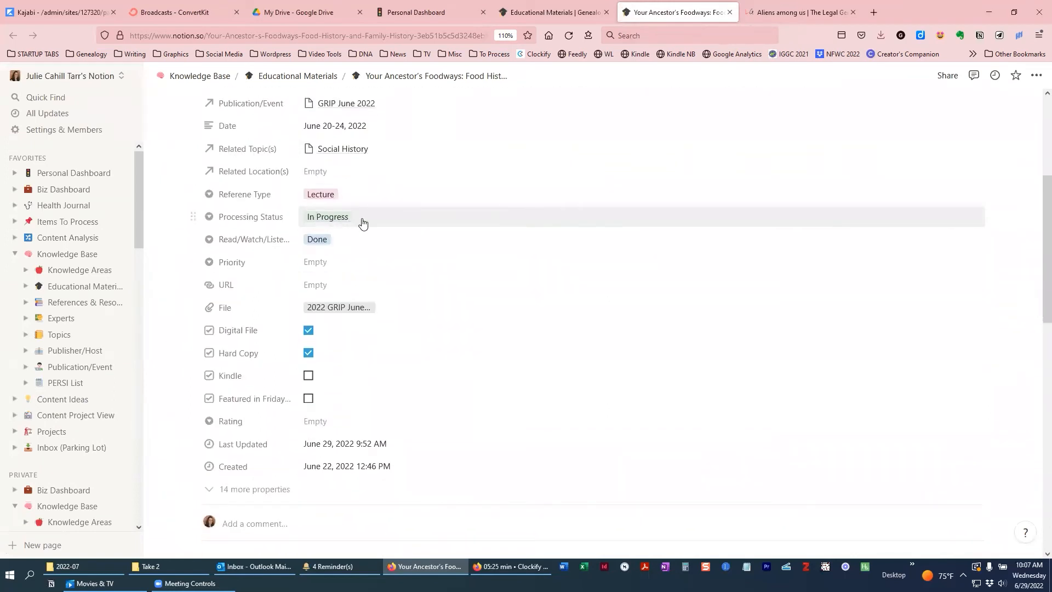
left_click(332, 219)
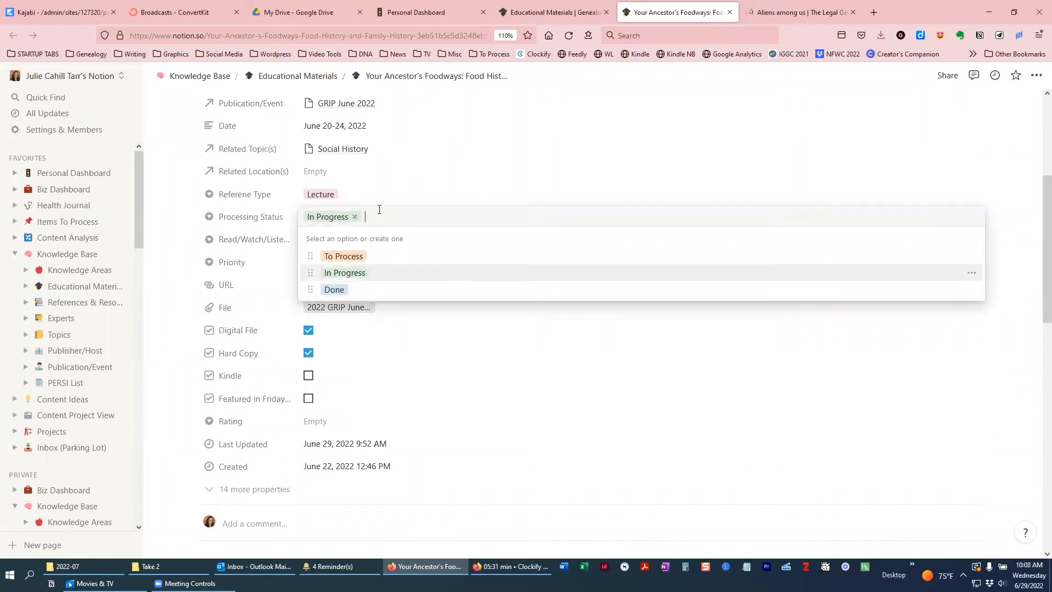
left_click(164, 215)
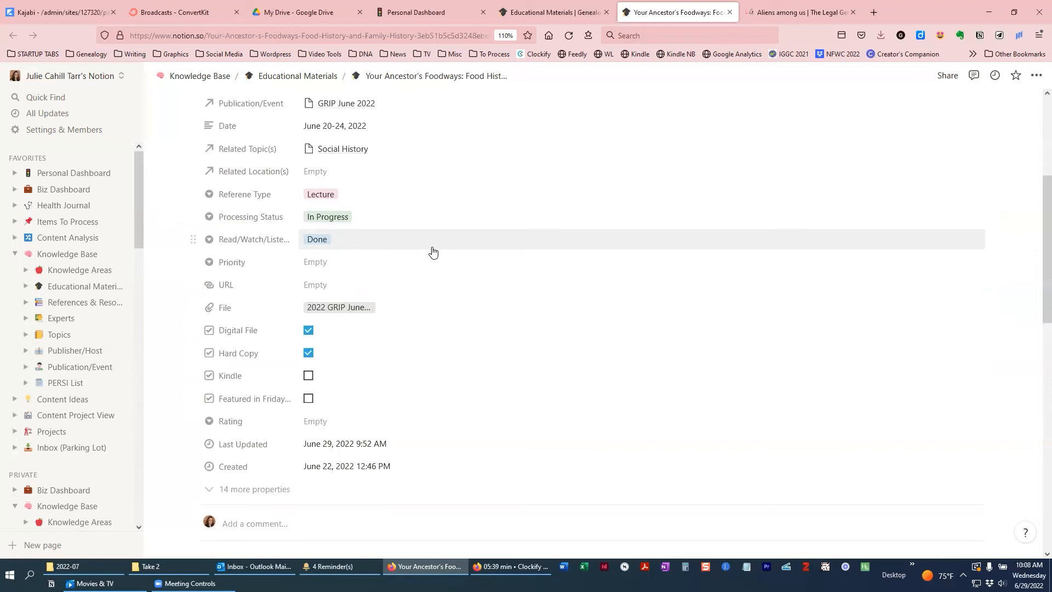
Step: Collapse the Action Items section of the Foodways lecture and expand its Notes section
scroll(433, 251, "down", 8)
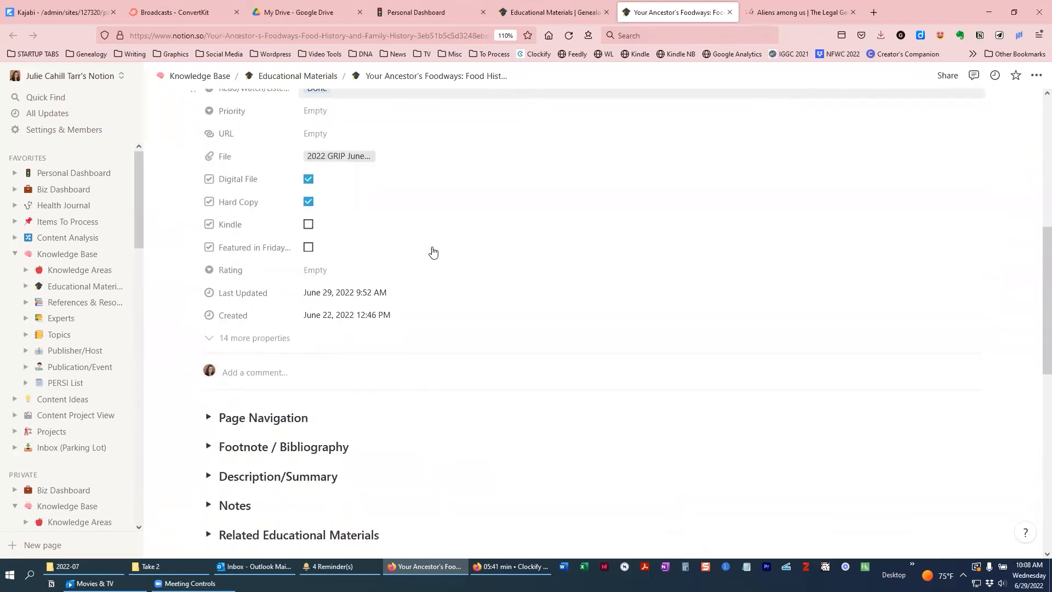
scroll(433, 250, "down", 1)
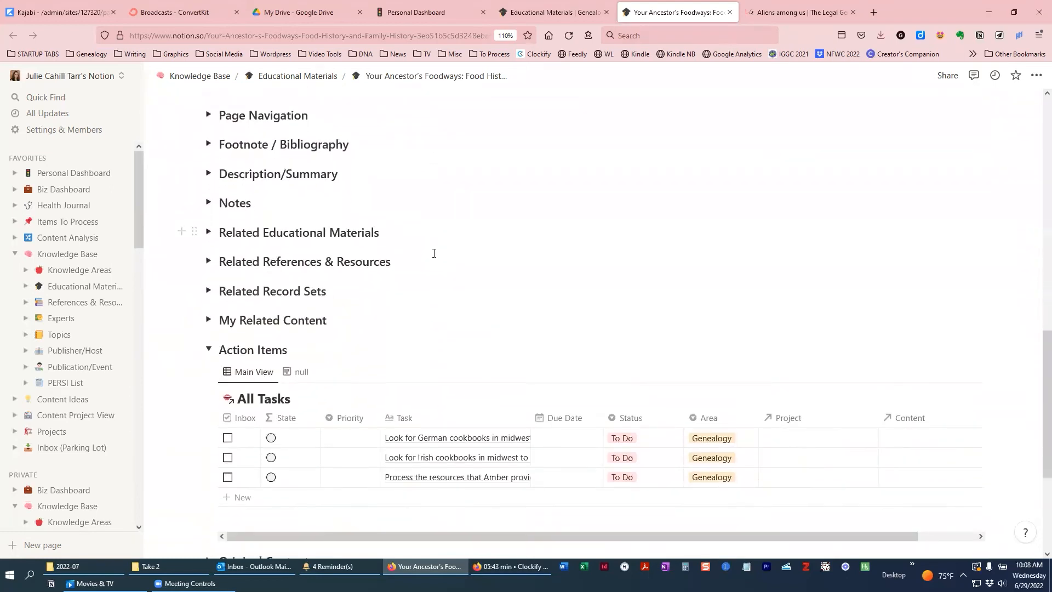
left_click(209, 350)
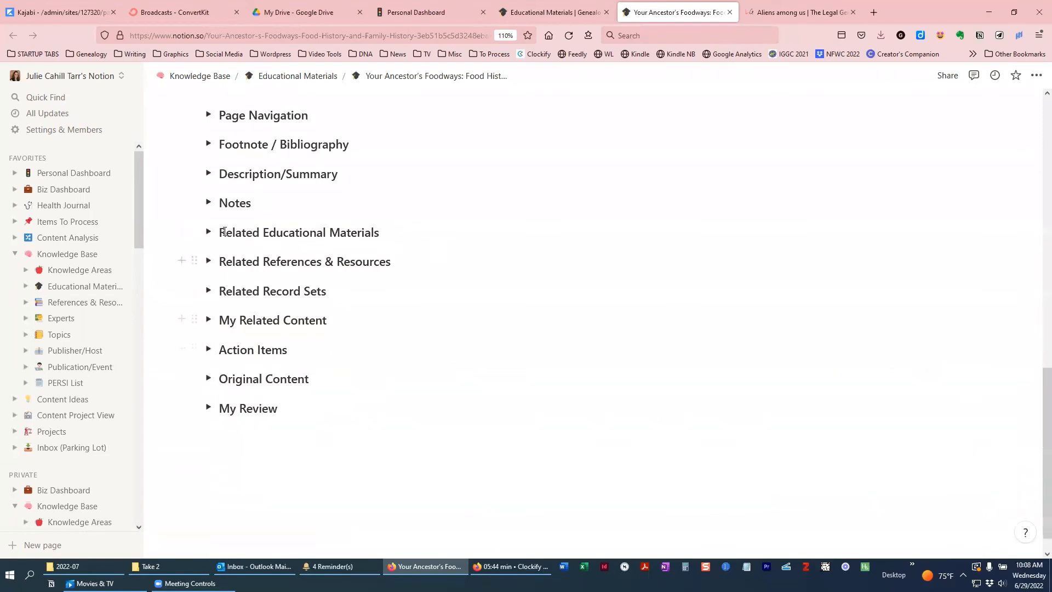
left_click(209, 203)
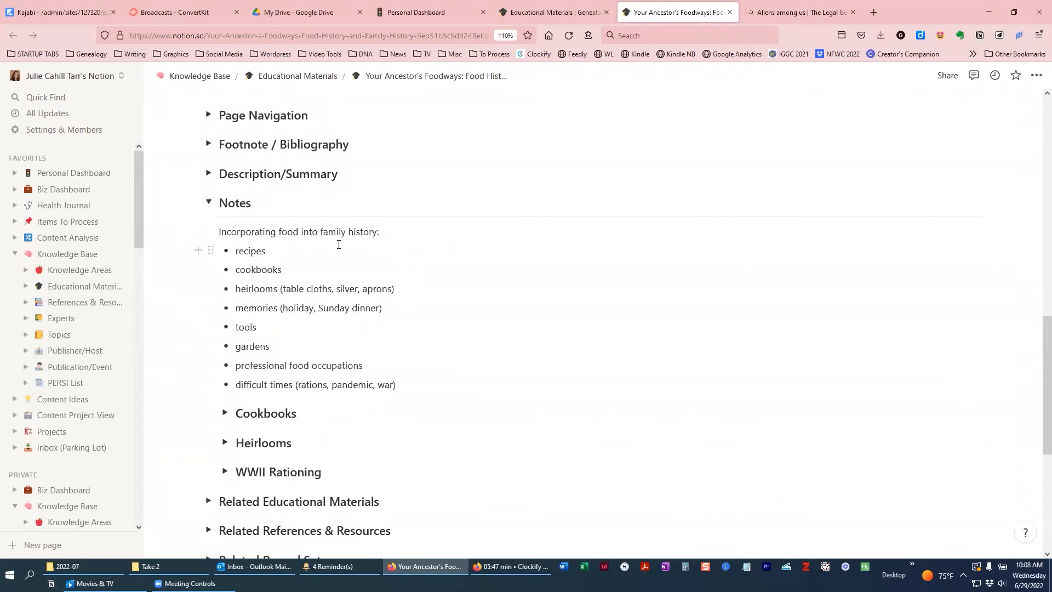
Step: Review the Cookbooks, Heirlooms and WWII Rationing subsections of the notes one after another, collapsing each again after viewing
scroll(340, 244, "down", 1)
scroll(311, 235, "down", 2)
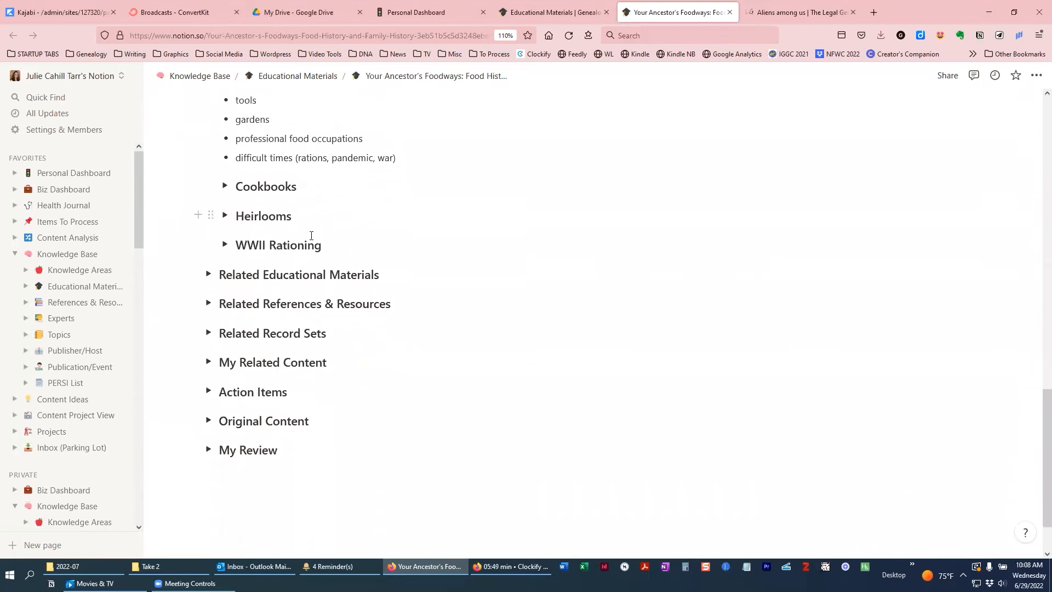
left_click(226, 186)
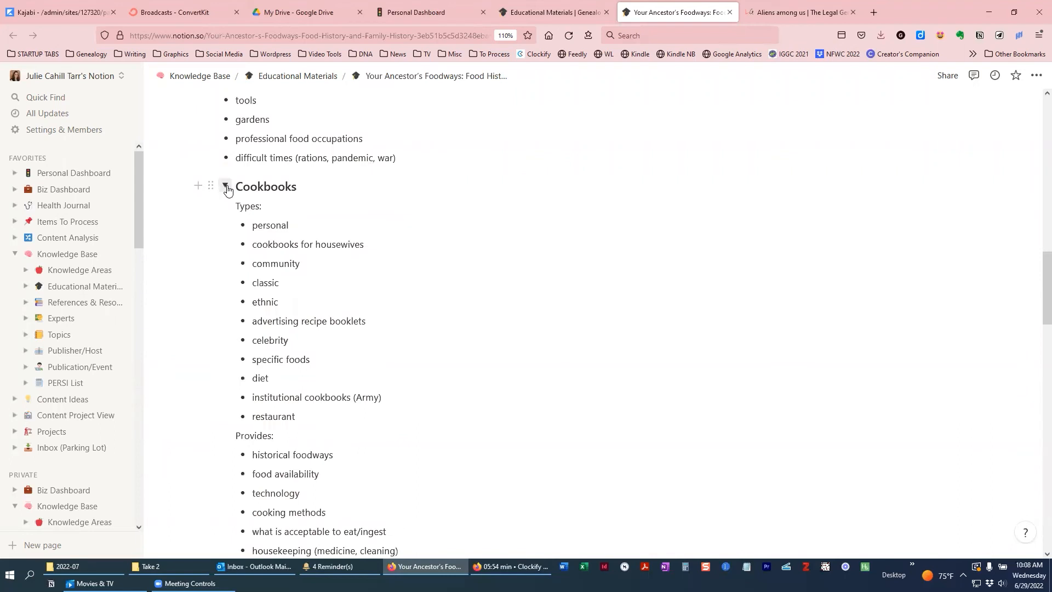
left_click(225, 186)
left_click(226, 216)
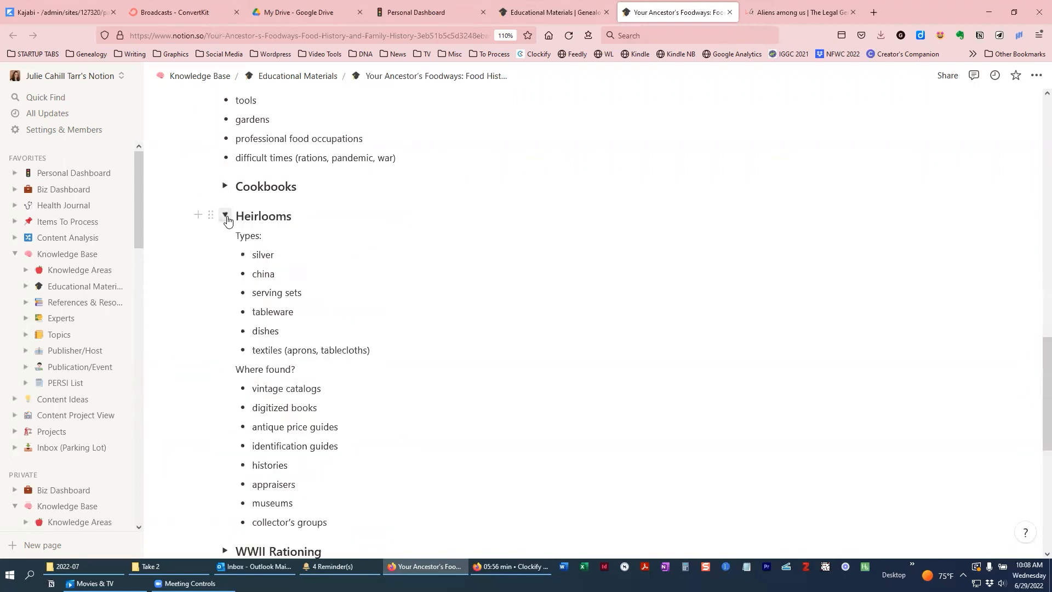
left_click(225, 216)
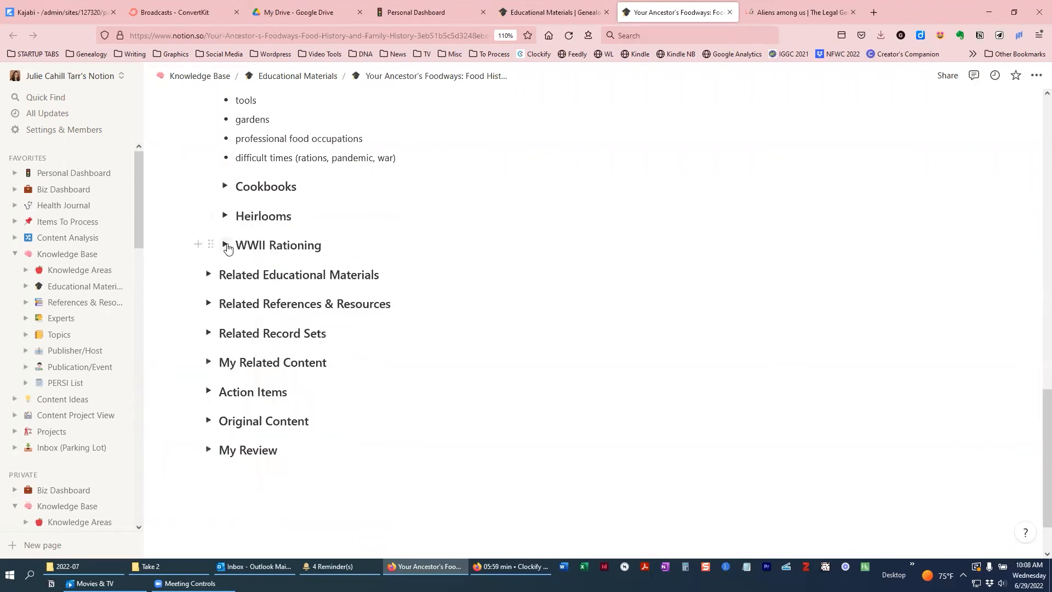
left_click(227, 245)
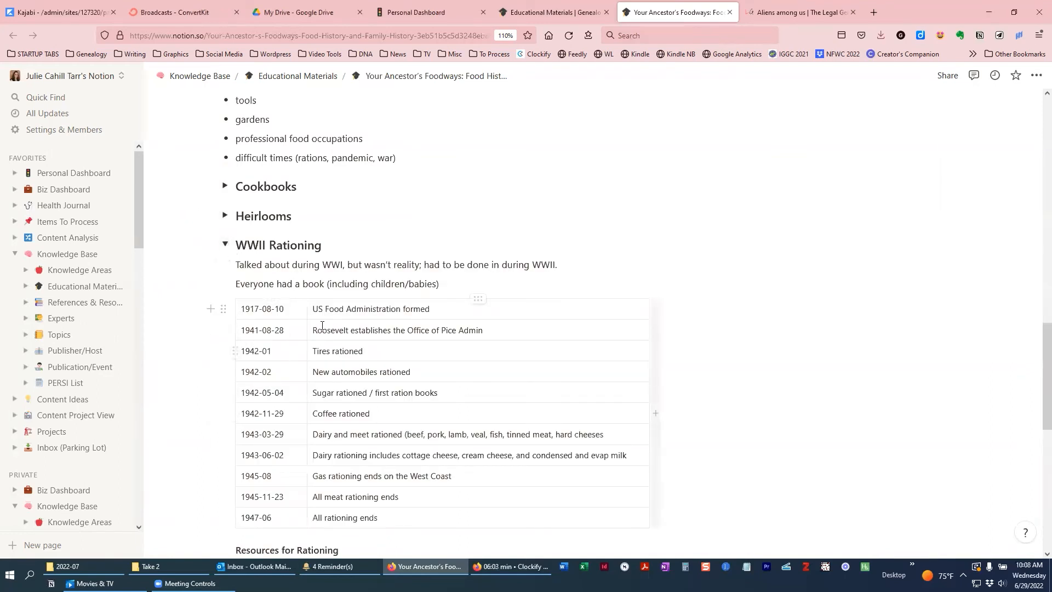
left_click(224, 246)
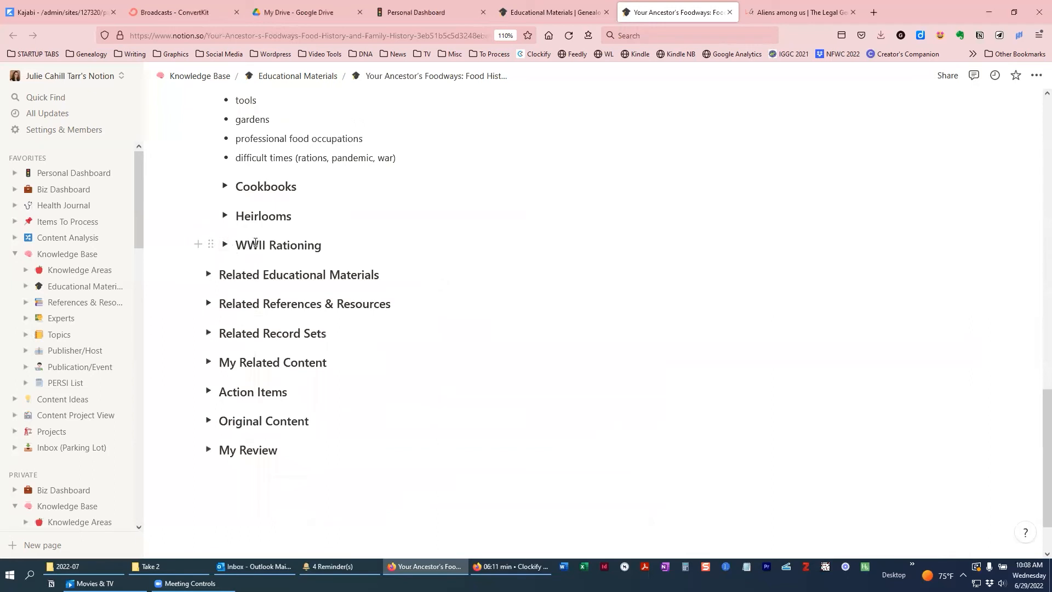
Step: Expand Original Content to look through the embedded lecture handout, and collapse the section again
scroll(263, 243, "down", 2)
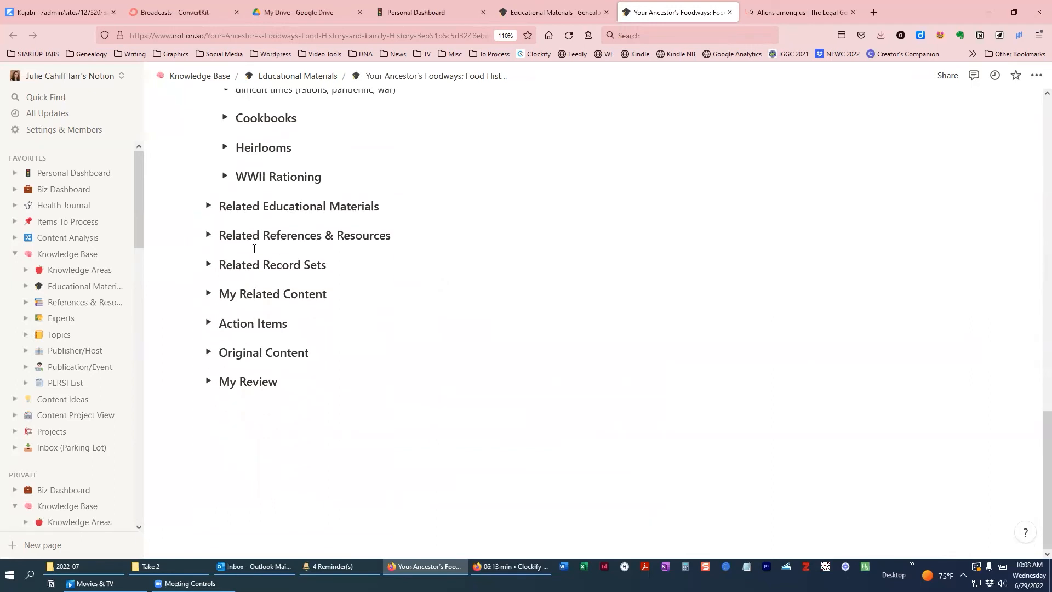
left_click(208, 352)
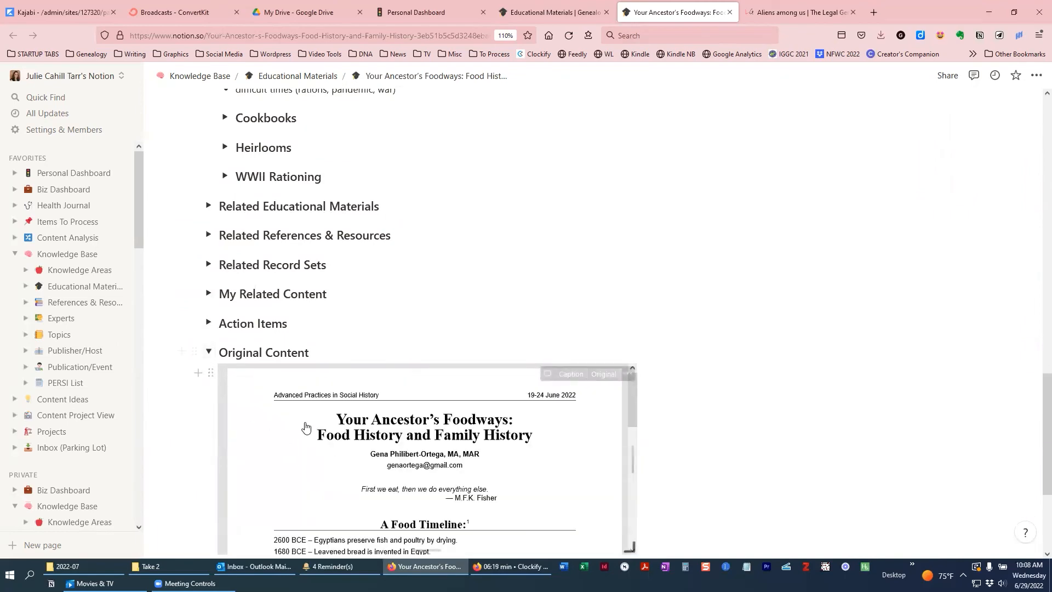
scroll(290, 417, "down", 4)
scroll(294, 421, "up", 2)
scroll(294, 421, "up", 3)
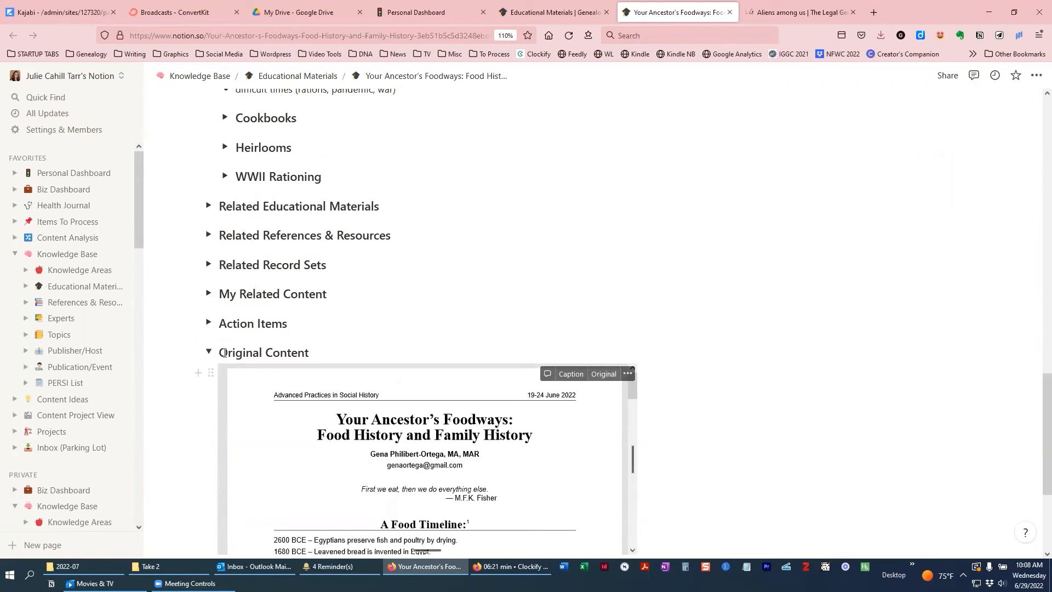
left_click(209, 352)
Step: Expand Action Items and widen the Task column of the All Tasks table until the full task names fit
left_click(209, 324)
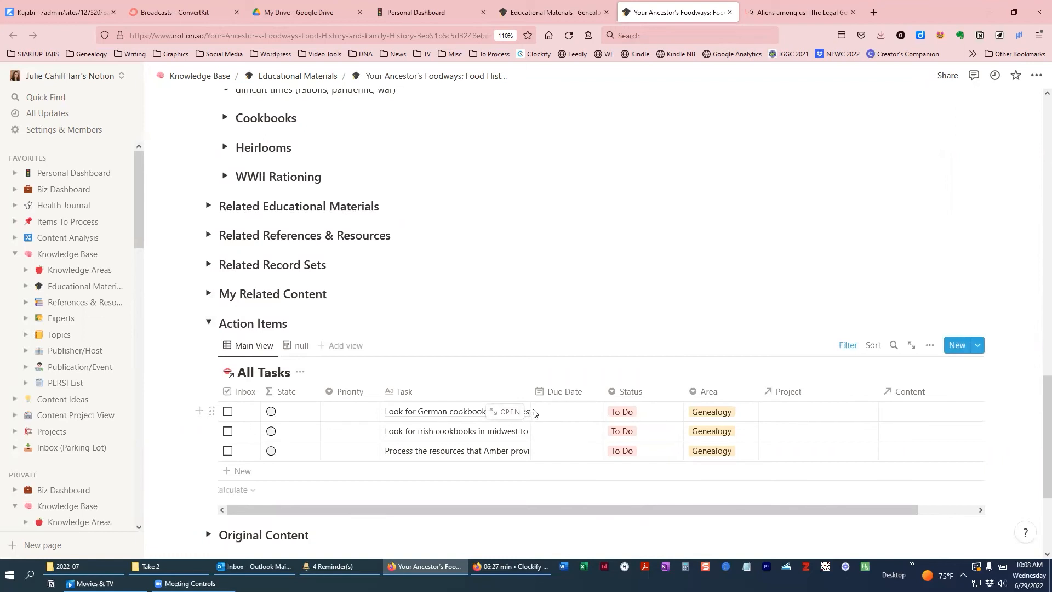
left_click_drag(536, 392, 695, 391)
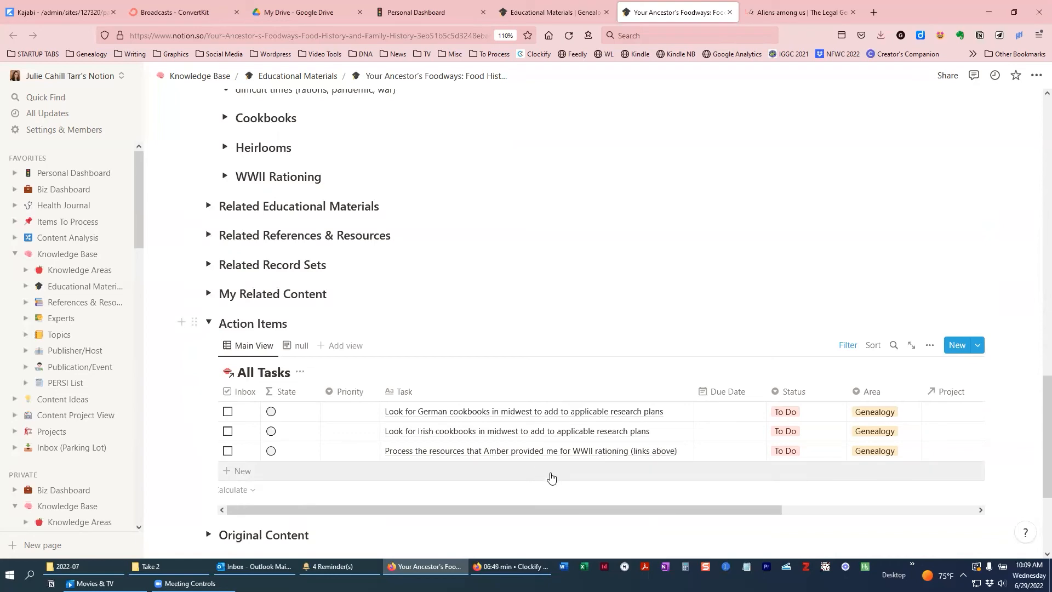
Step: Expand the WWII Rationing notes again and view the links under "Resources for Rationing"
scroll(551, 471, "up", 6)
scroll(305, 331, "down", 4)
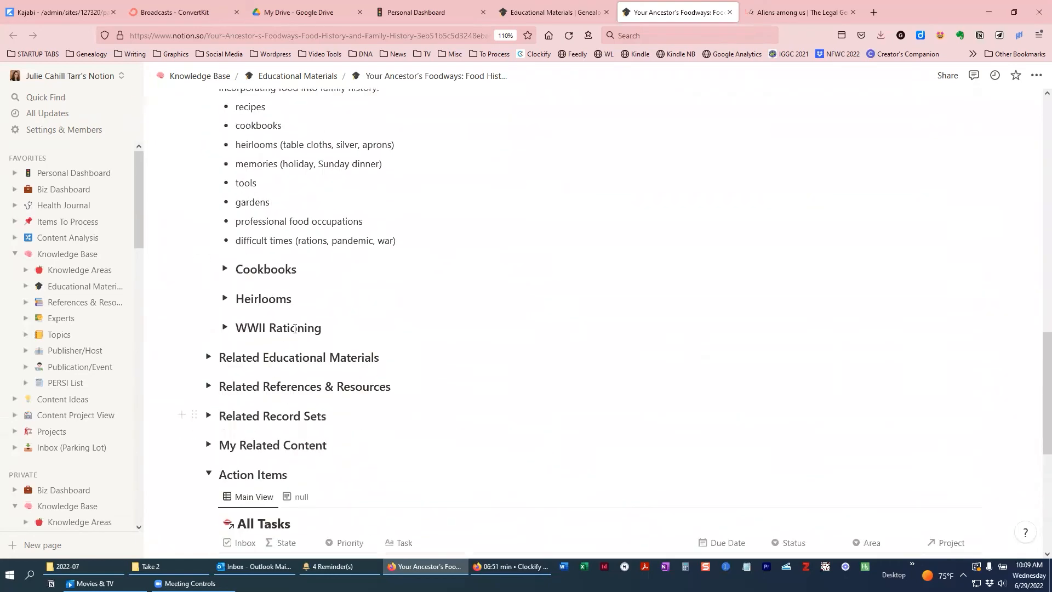
left_click(225, 327)
scroll(394, 353, "down", 6)
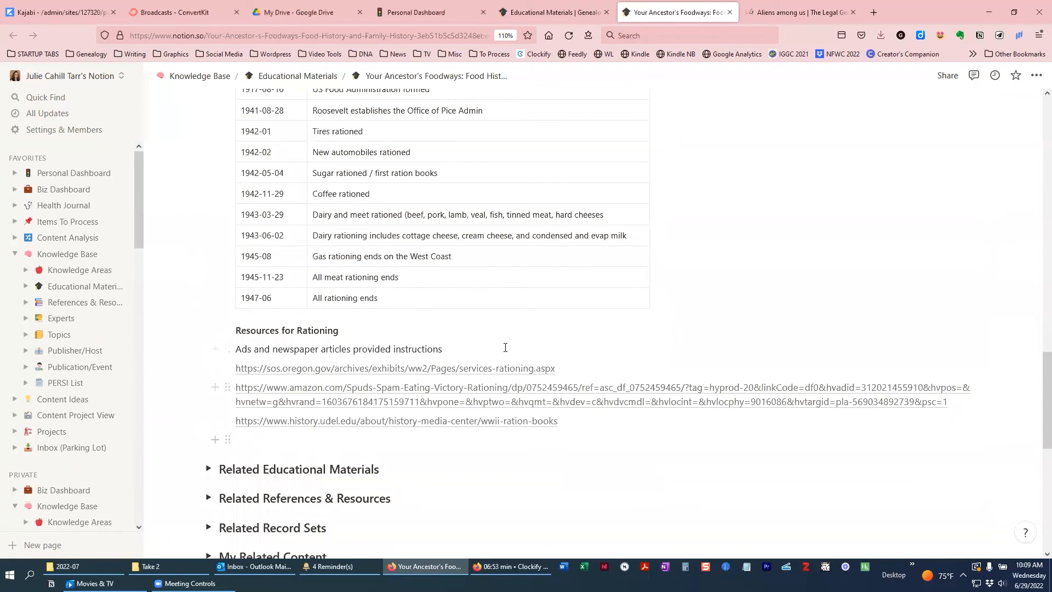